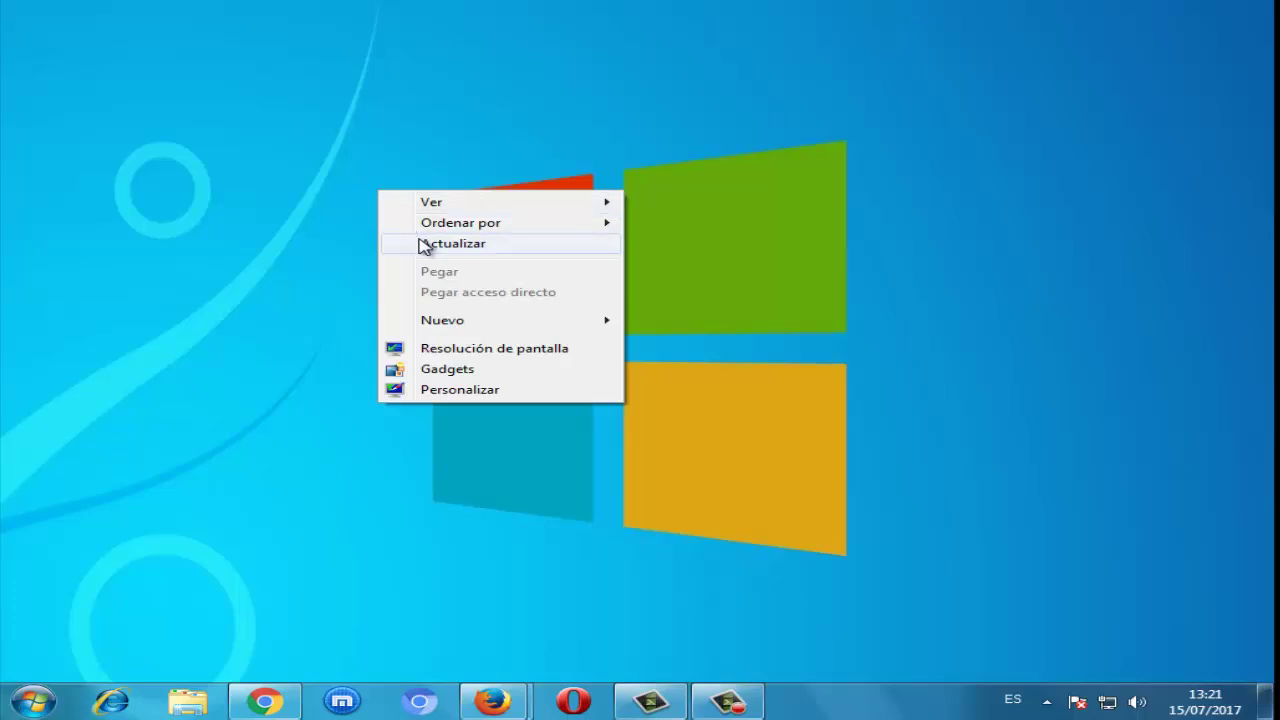
click(423, 243)
right_click(233, 216)
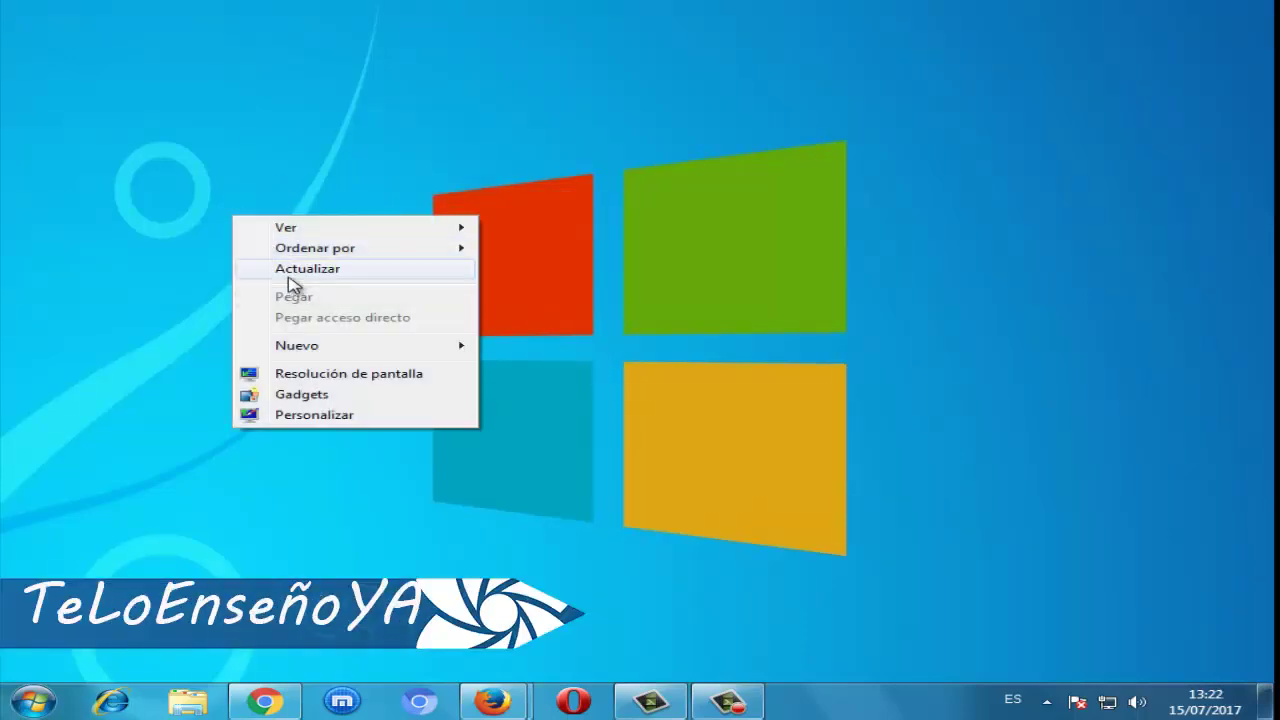
click(287, 270)
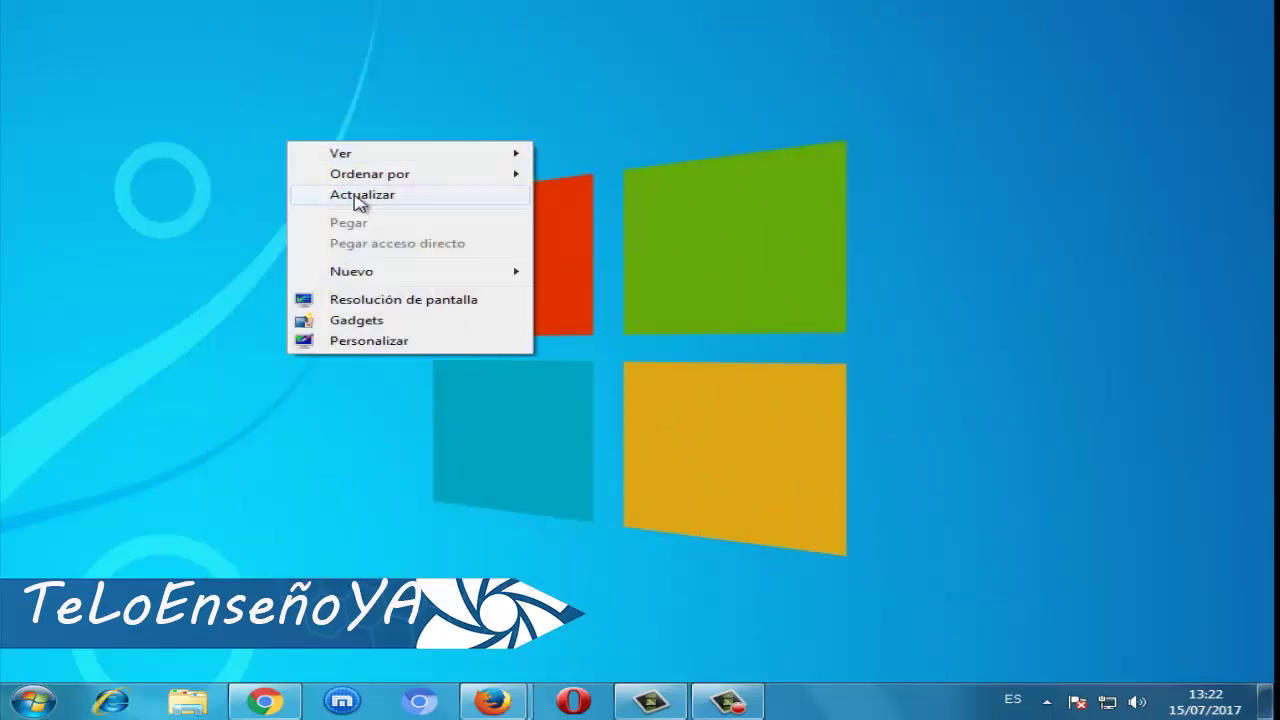
click(357, 197)
right_click(289, 152)
click(360, 197)
right_click(214, 134)
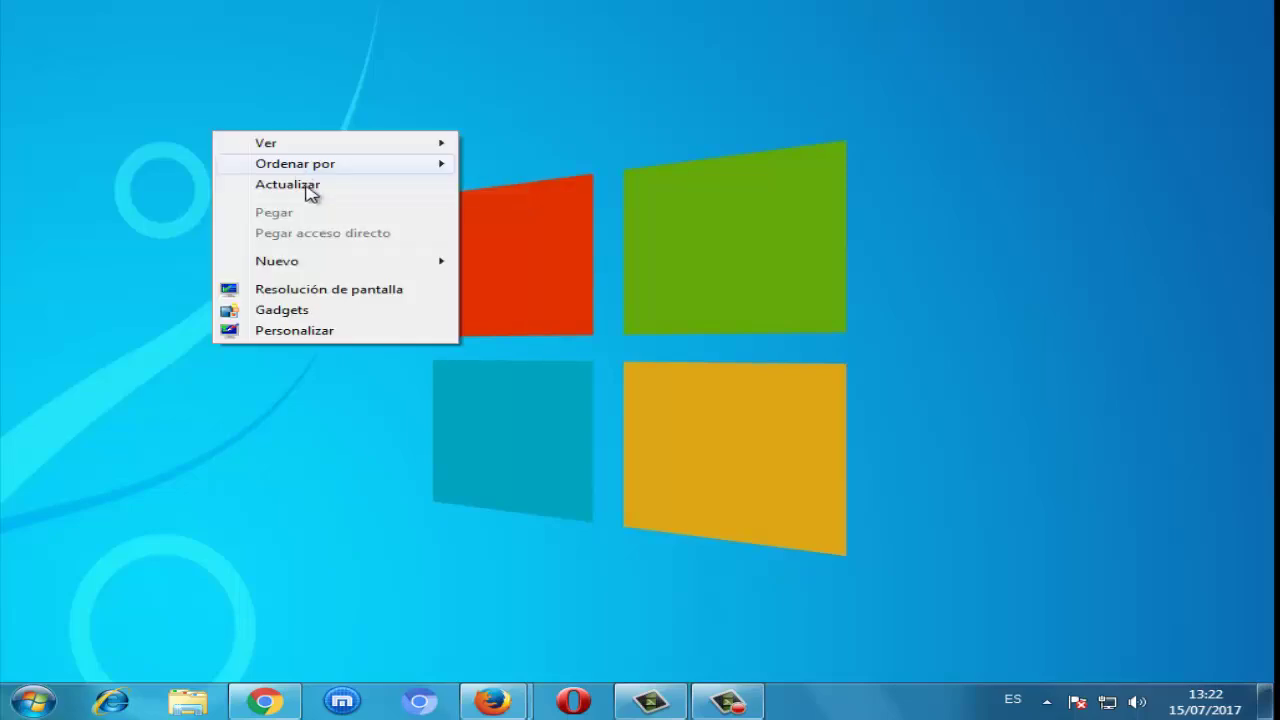
click(310, 193)
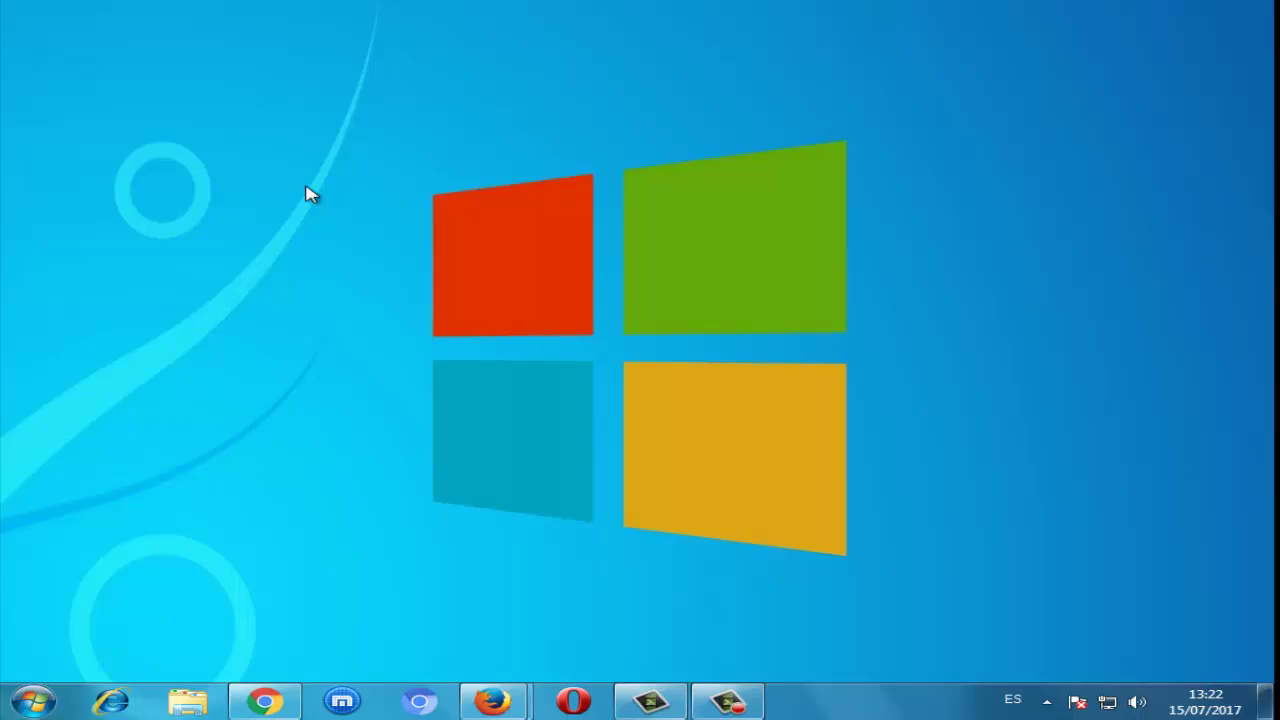
right_click(122, 206)
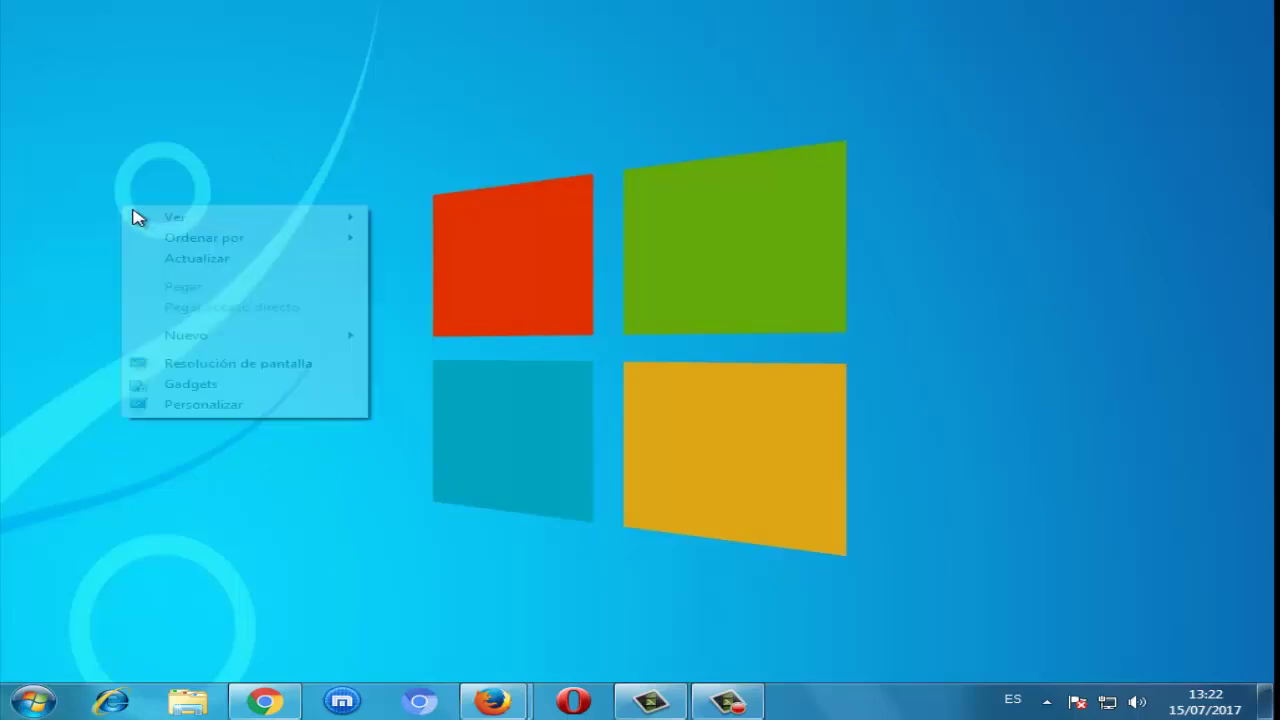
click(205, 258)
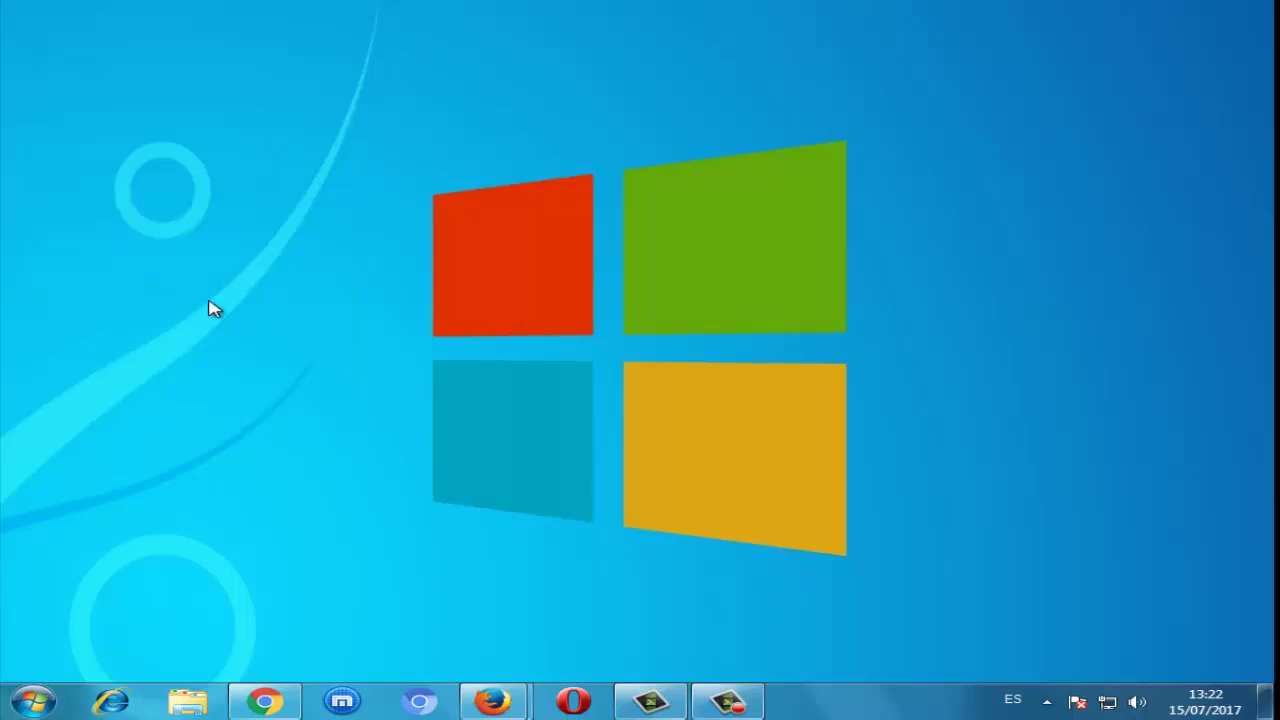
right_click(209, 304)
click(279, 358)
click(38, 700)
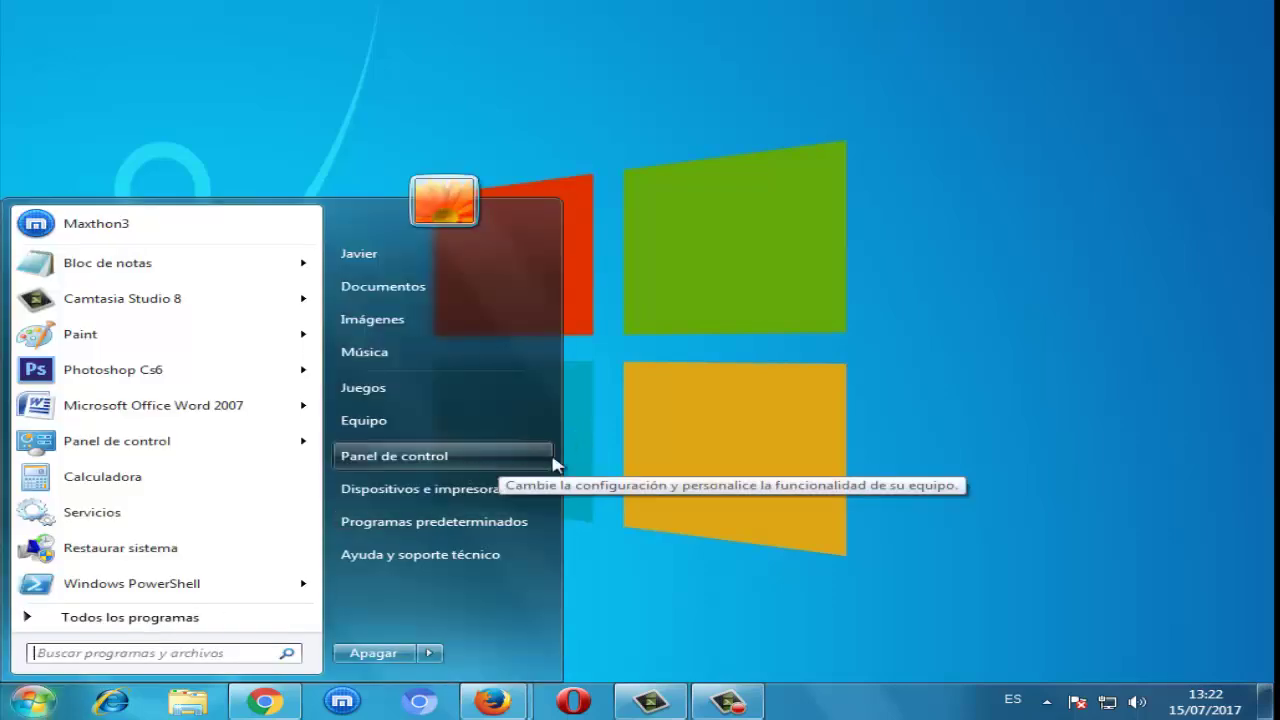
click(871, 257)
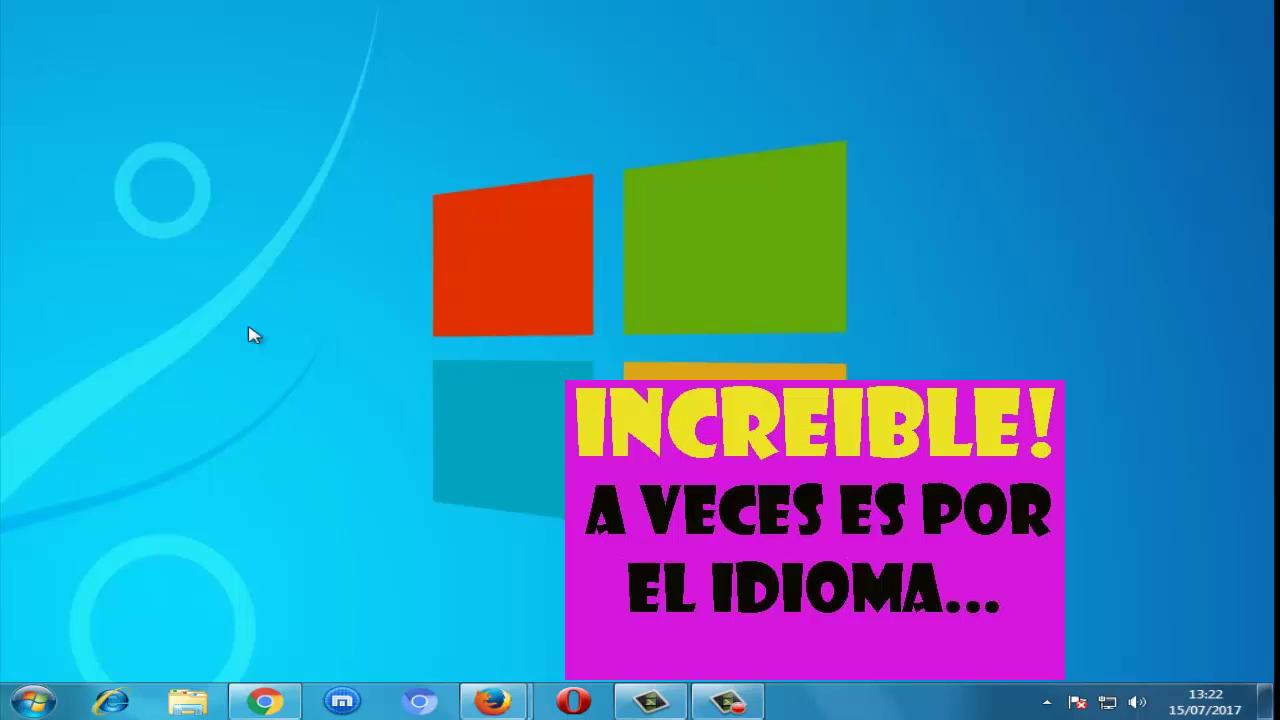
right_click(196, 288)
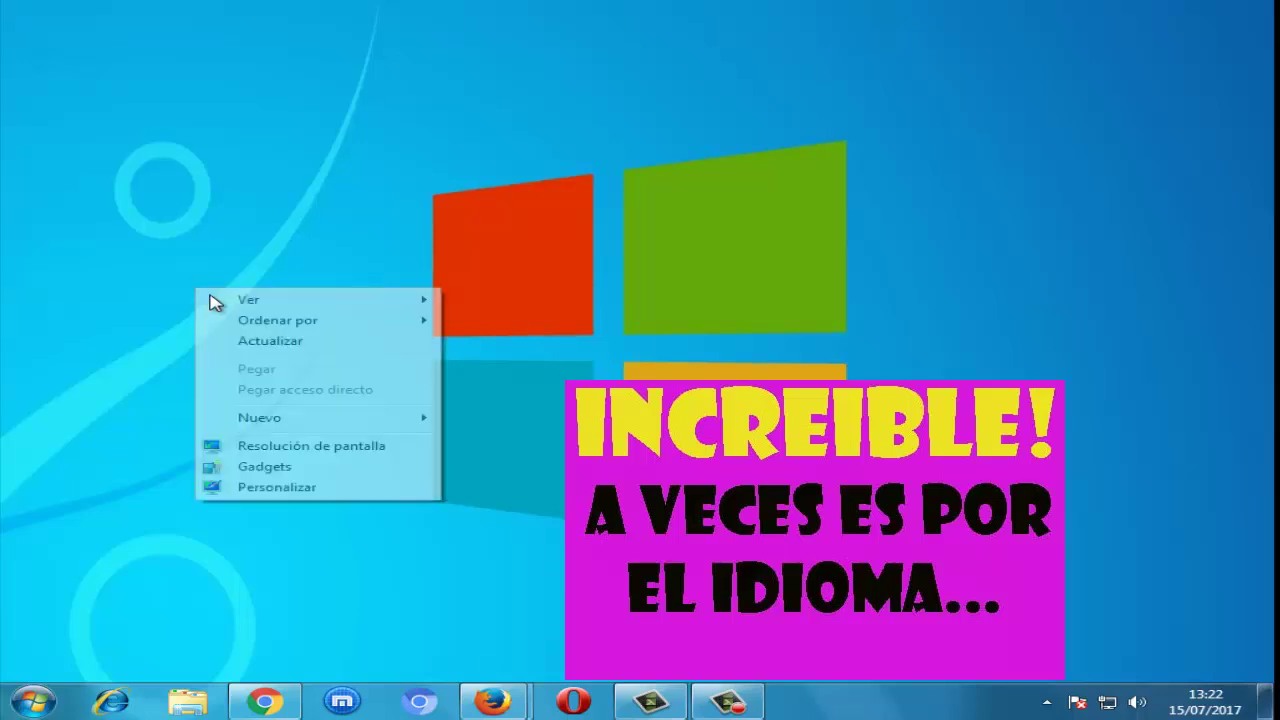
click(212, 335)
right_click(182, 271)
click(257, 317)
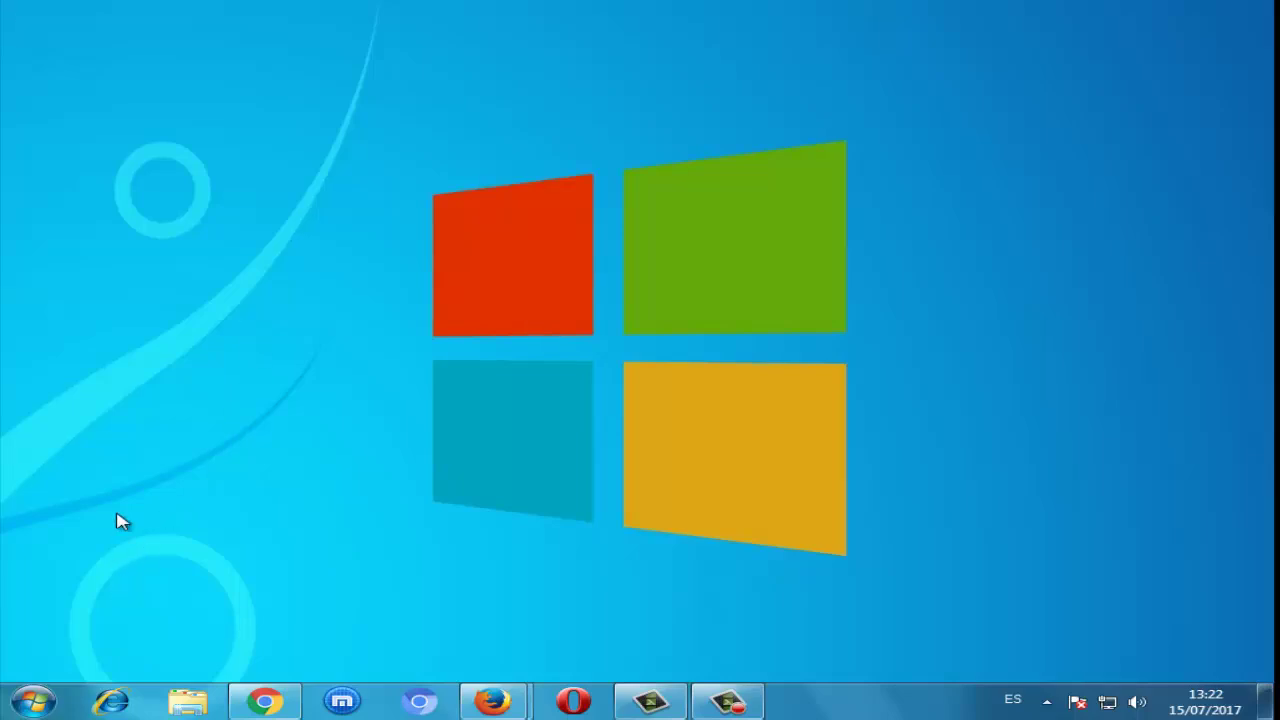
right_click(116, 256)
click(215, 309)
Search for "administrador de dispositivos", open the Device Manager and dismiss the Windows colour scheme prompt
click(33, 700)
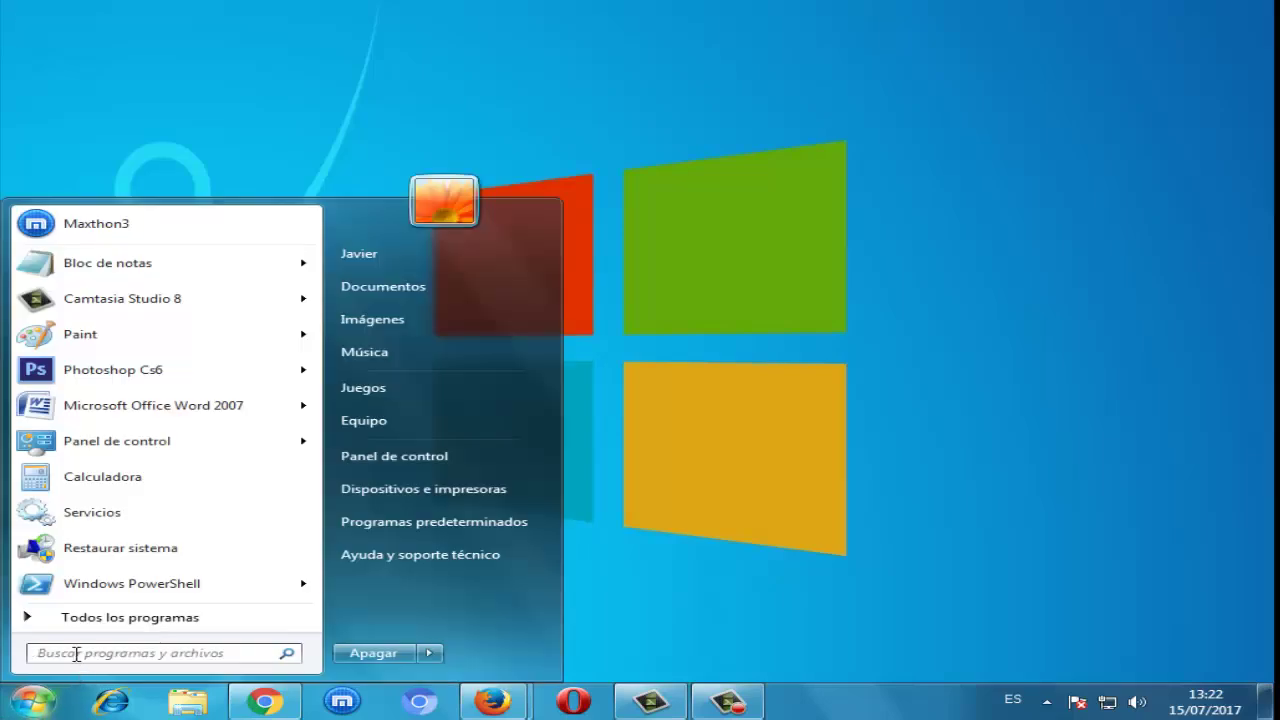
click(76, 654)
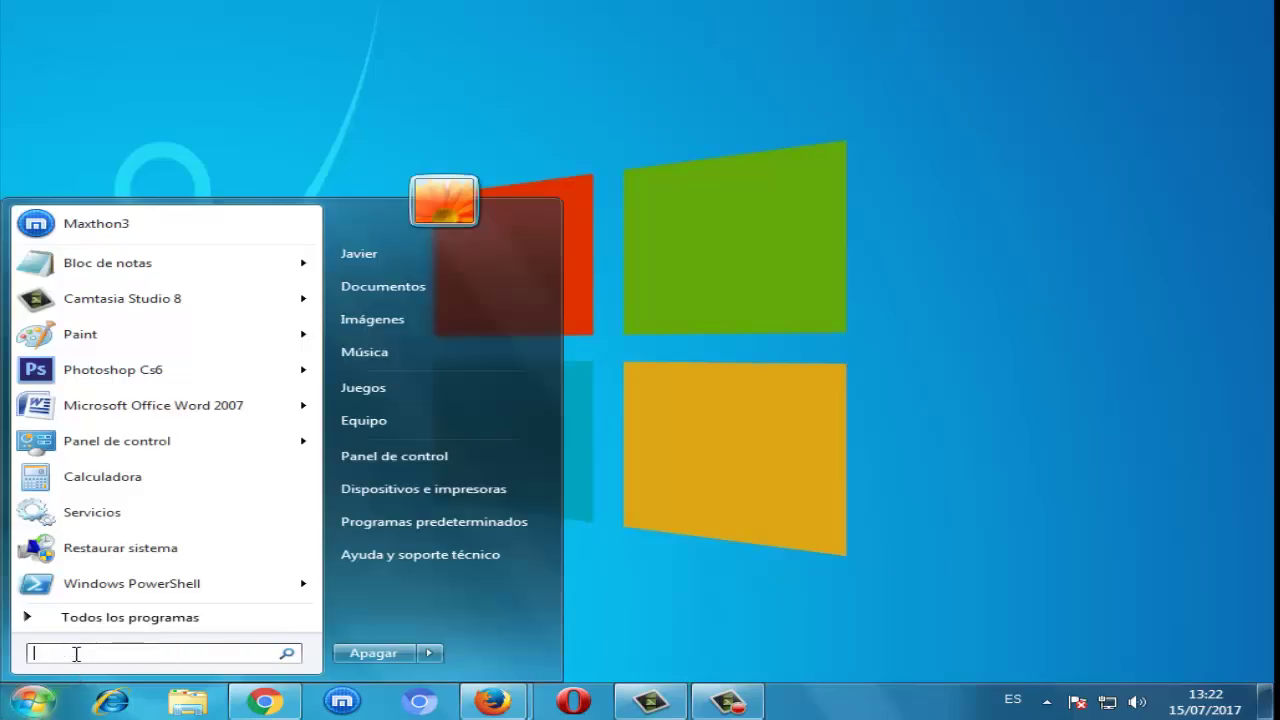
text(adminis)
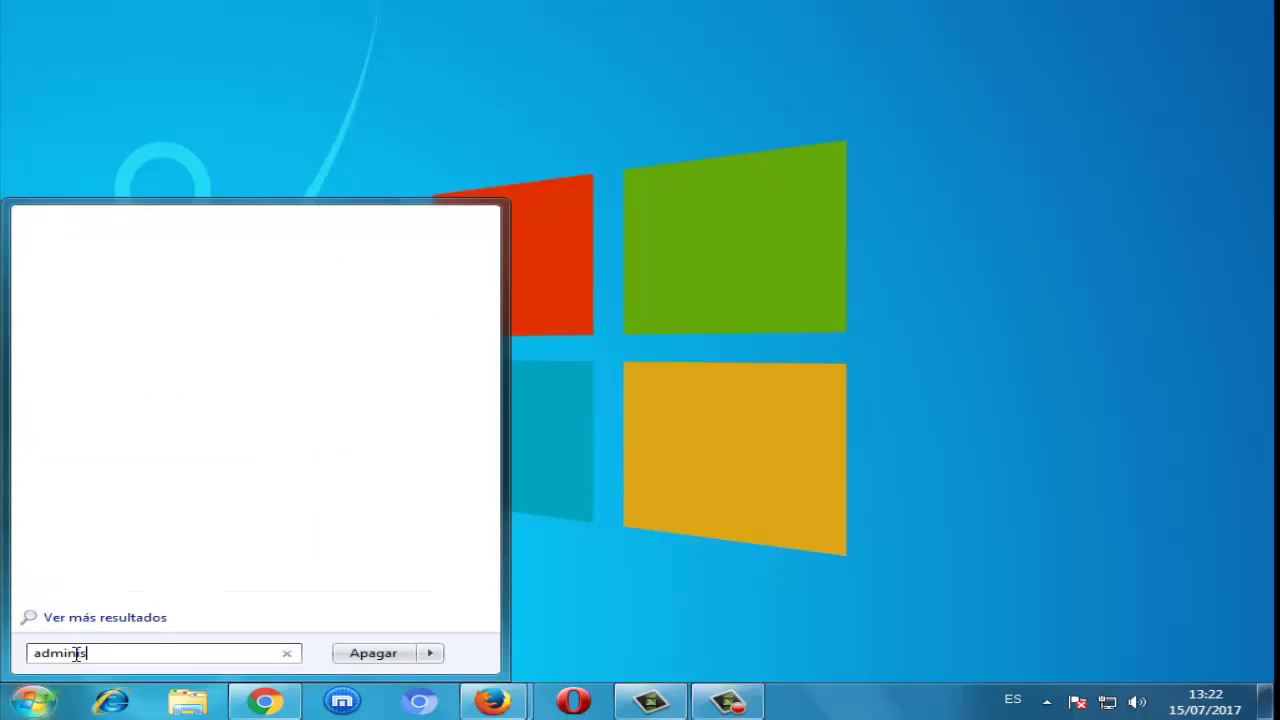
text(trador de)
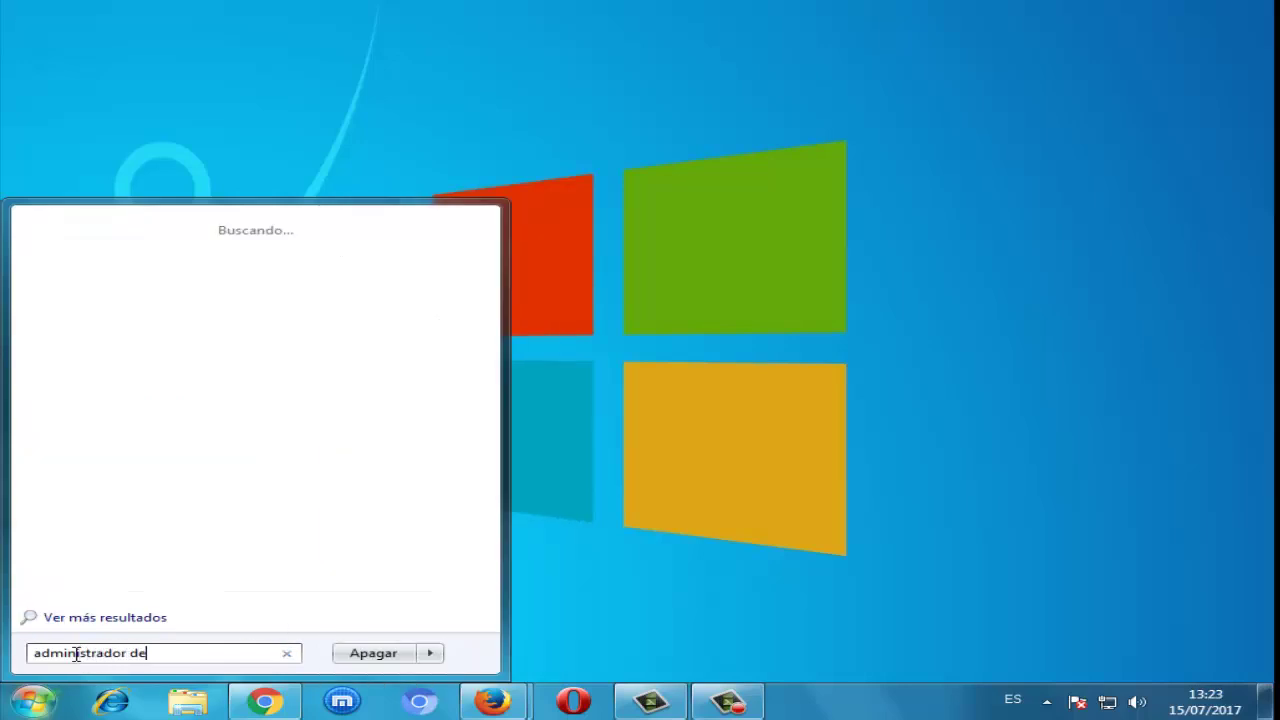
text( dispos)
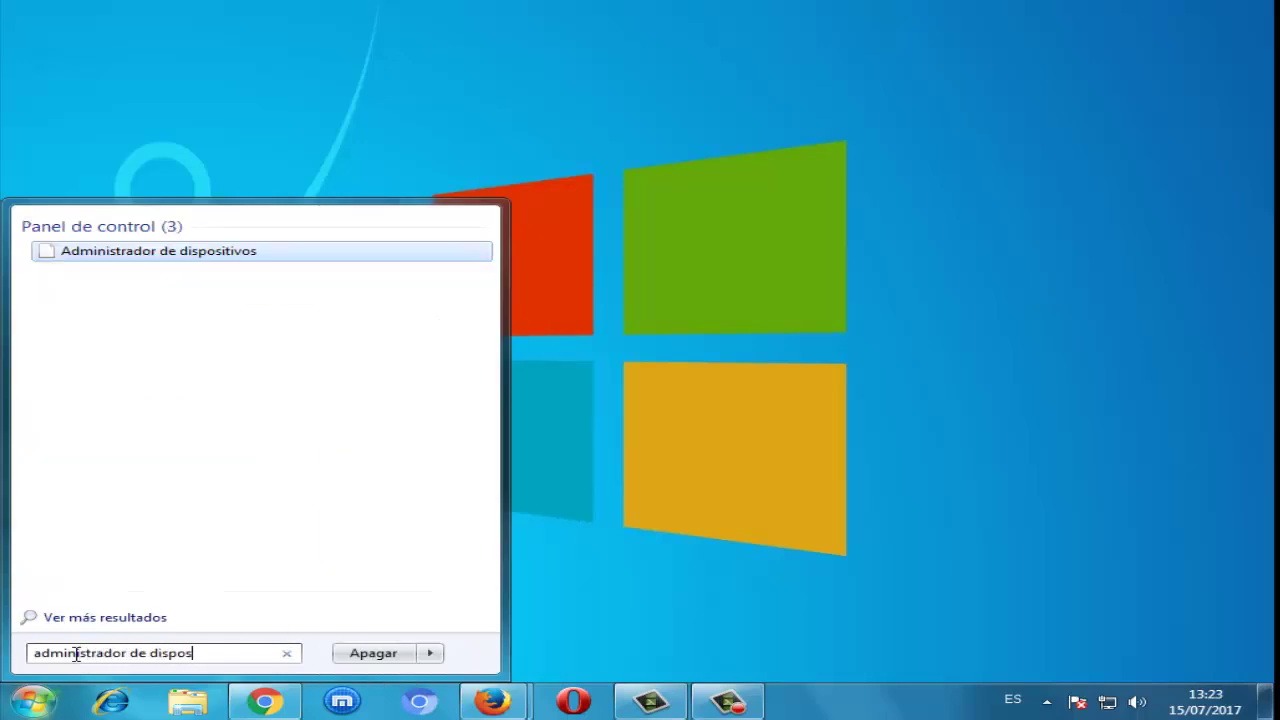
text(itivos)
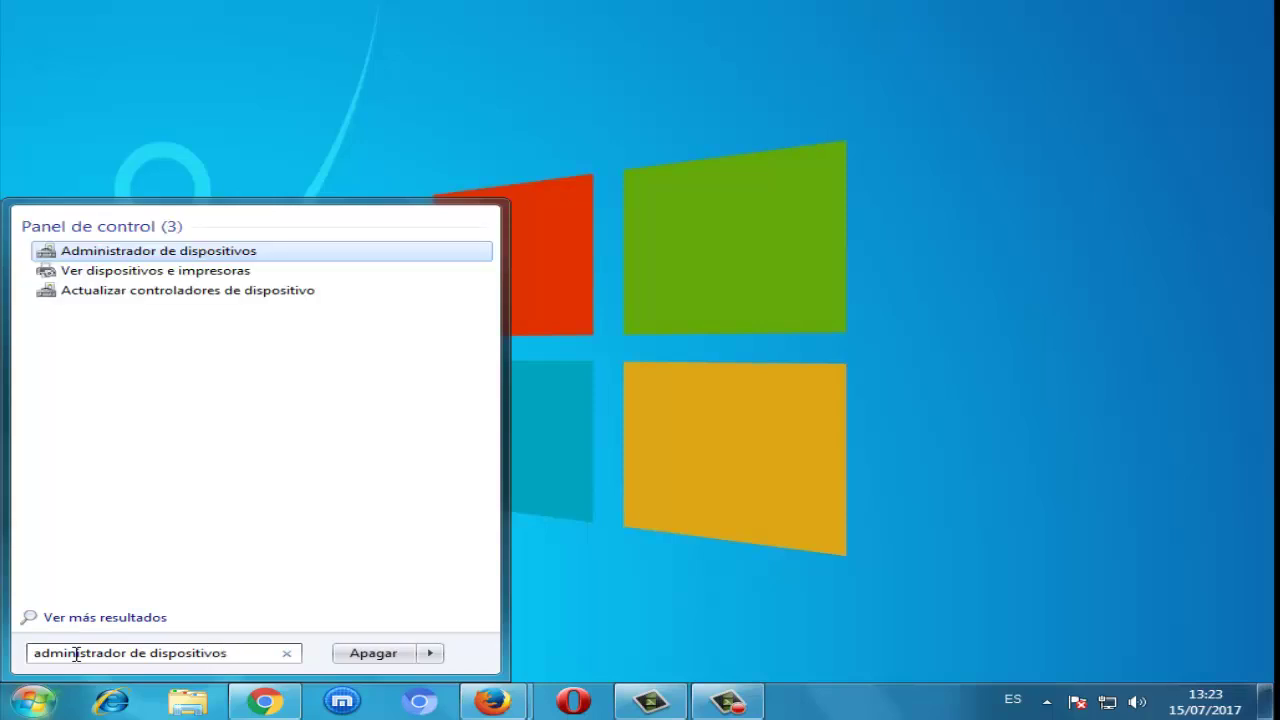
key(Return)
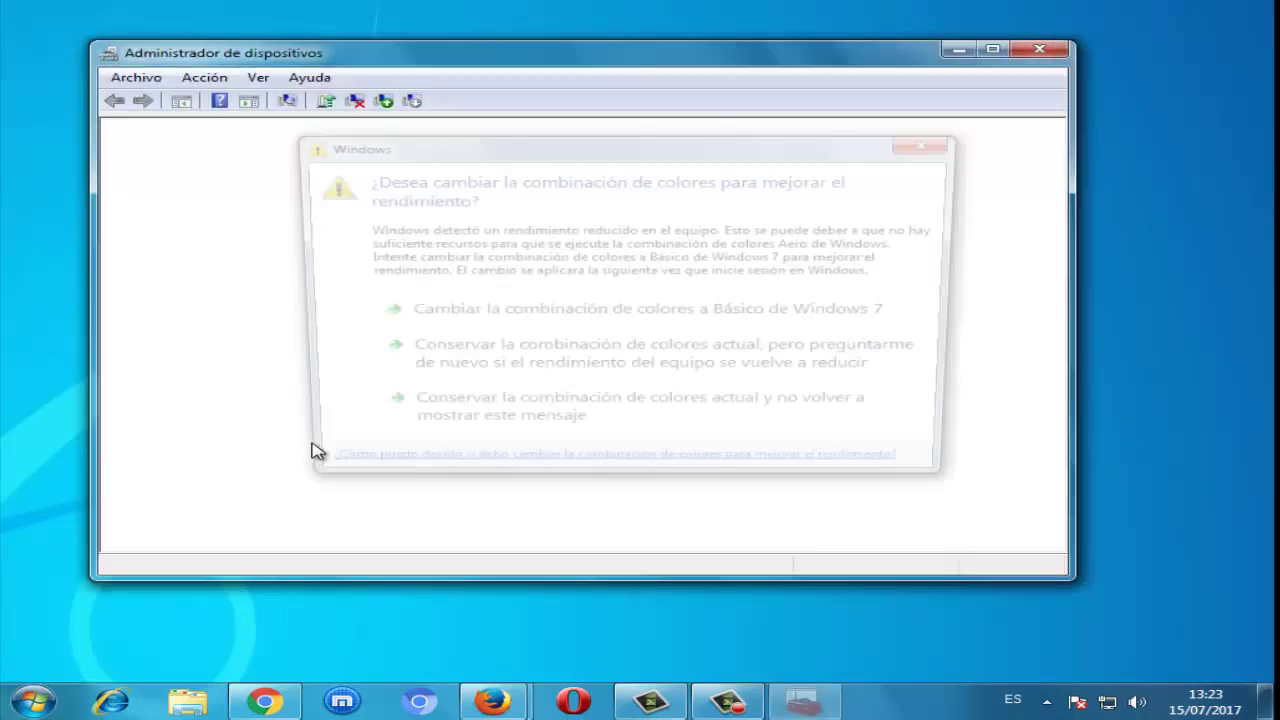
click(930, 146)
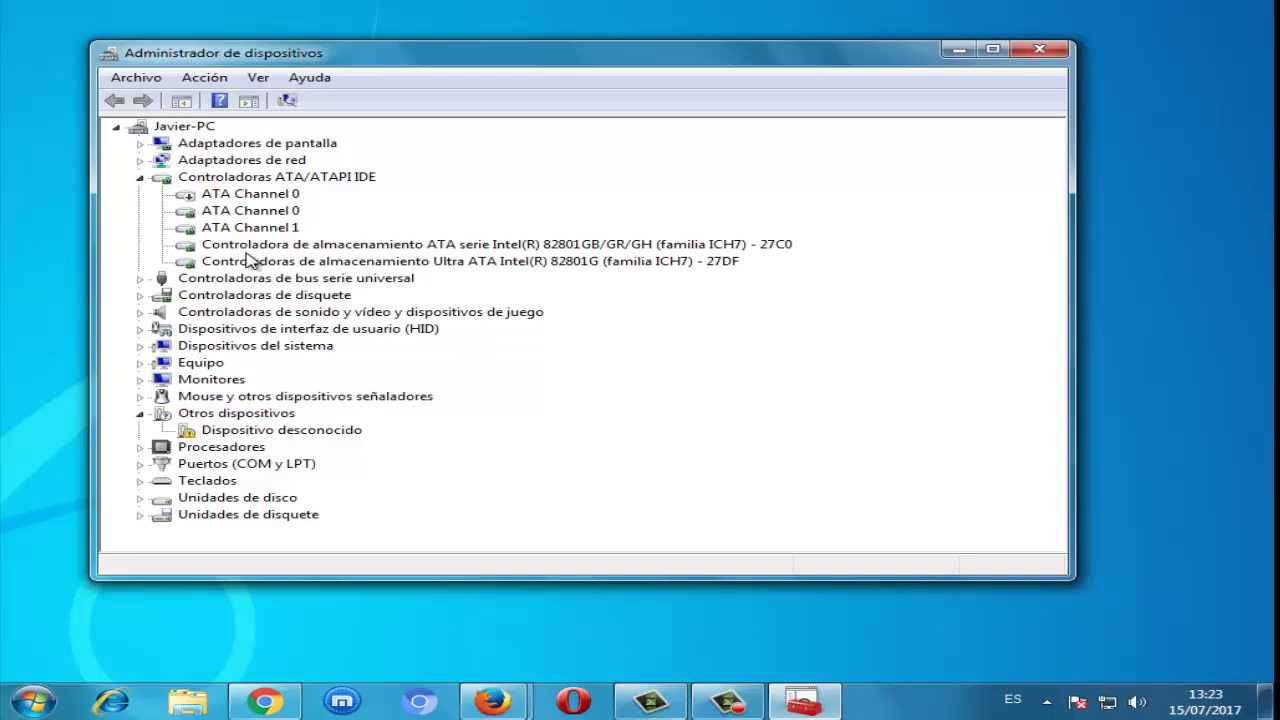
Collapse the Controladoras ATA/ATAPI IDE category and expand Controladoras de bus serie universal in the device tree
click(142, 178)
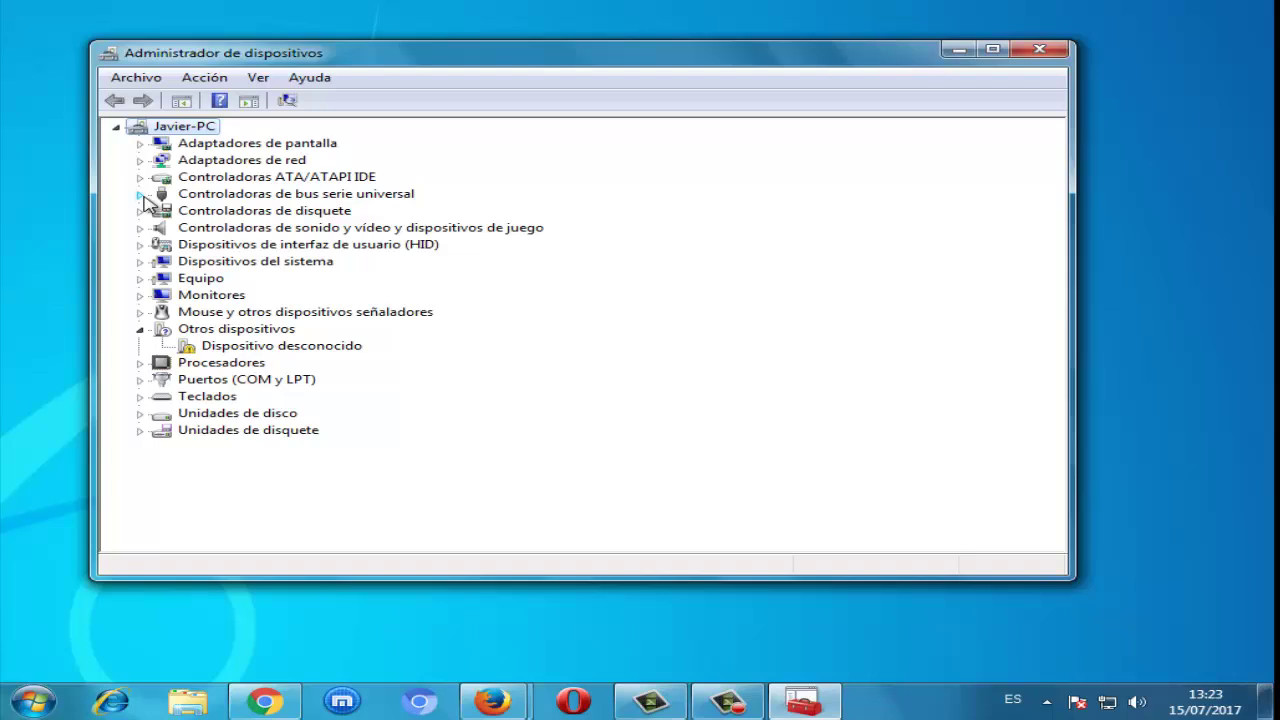
click(141, 194)
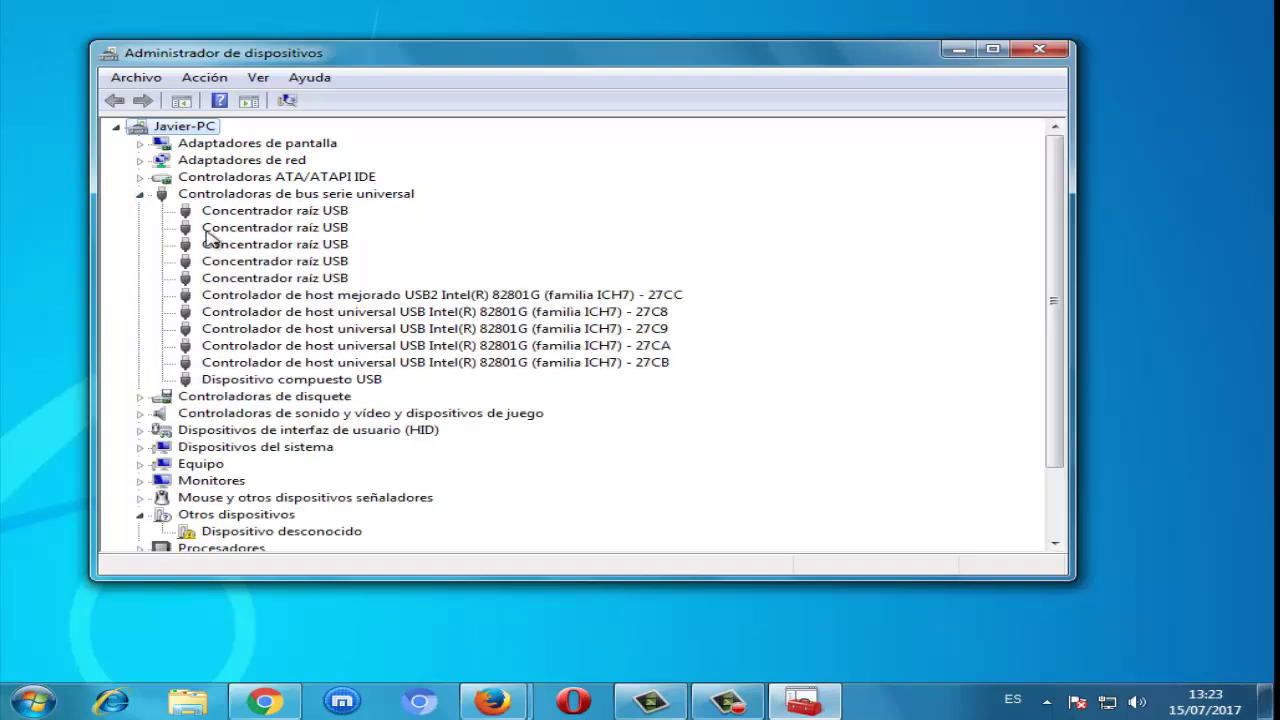
Examine the Intel 82801G USB host controllers listed under Controladoras de bus serie universal
click(284, 300)
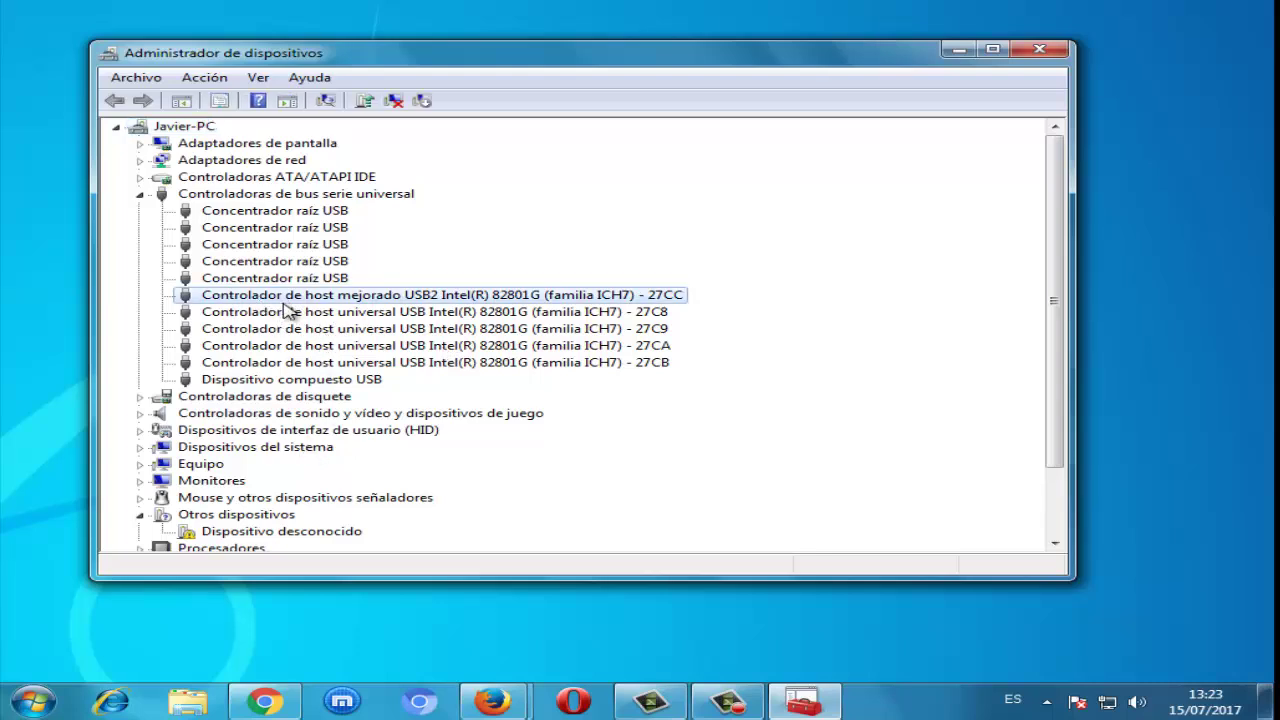
click(590, 314)
click(600, 362)
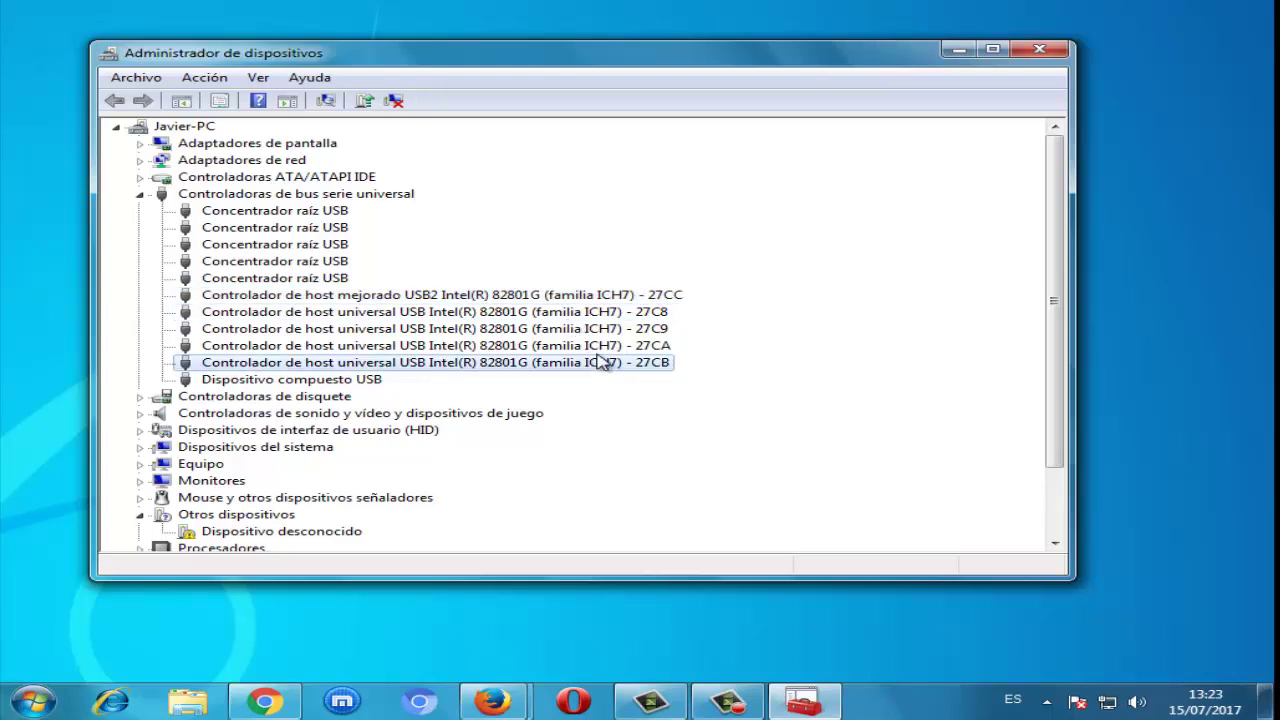
click(598, 296)
click(565, 345)
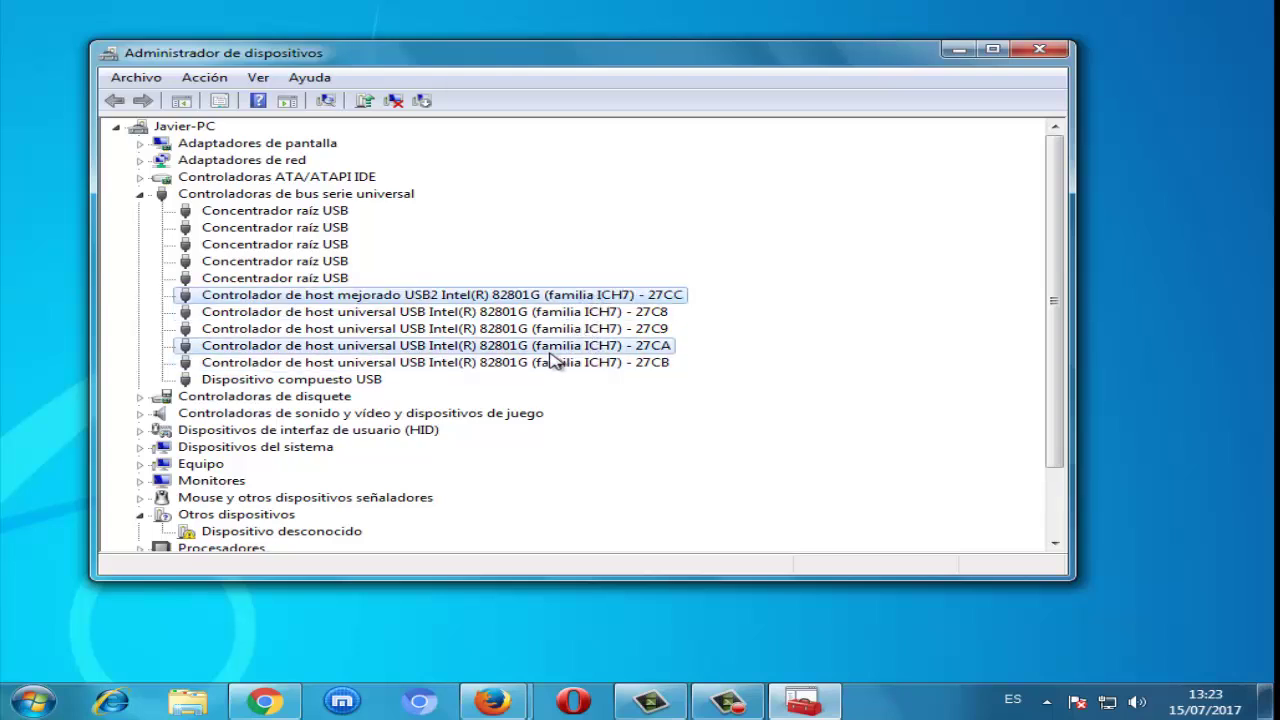
click(386, 298)
click(398, 346)
click(386, 296)
click(389, 328)
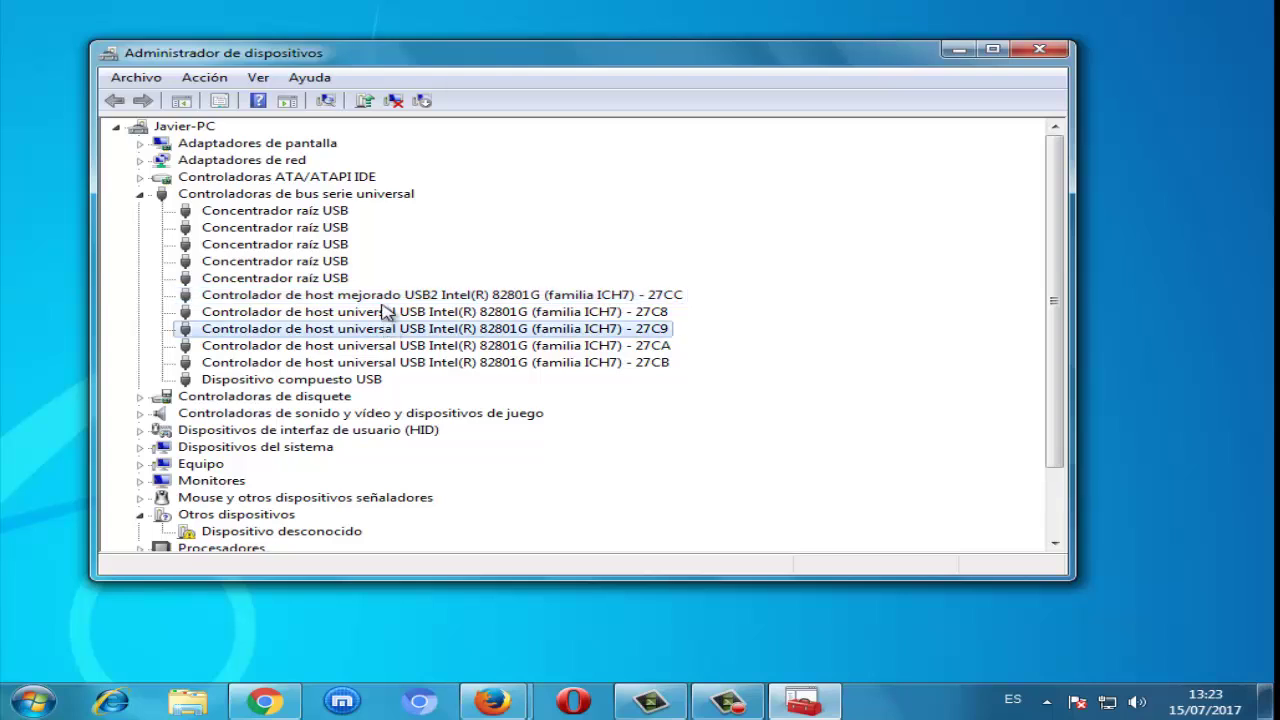
click(386, 312)
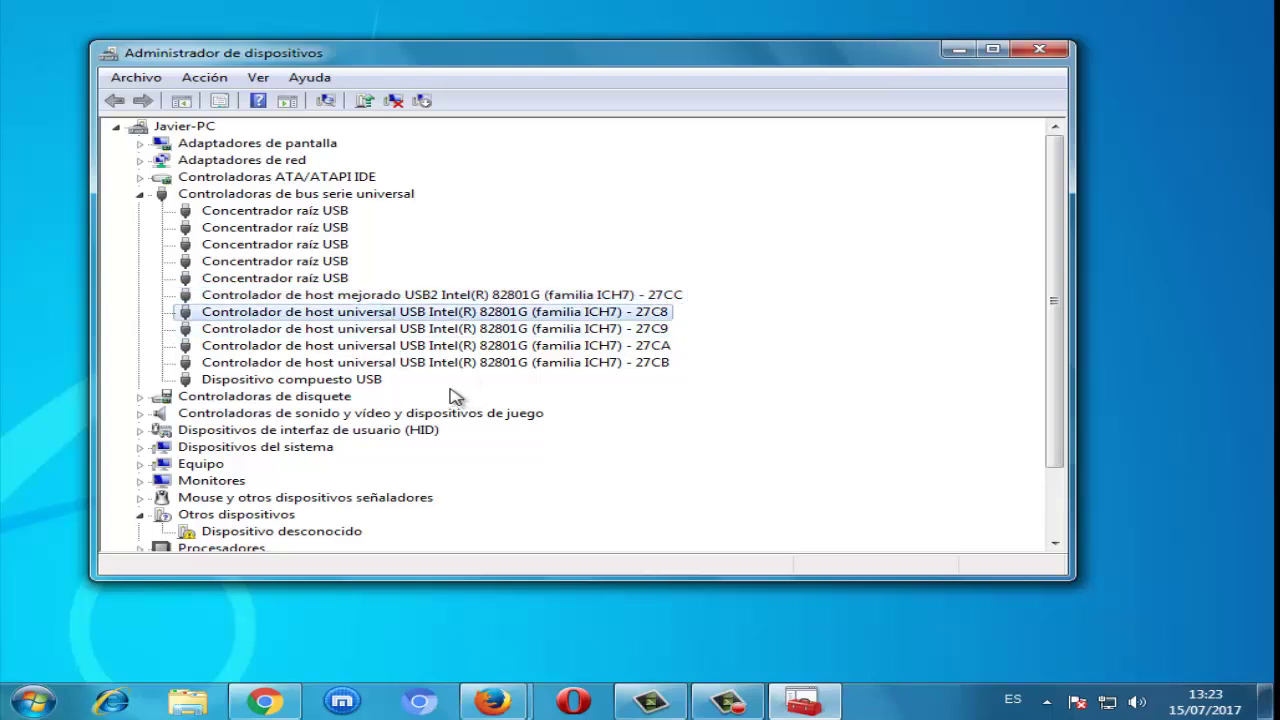
click(303, 329)
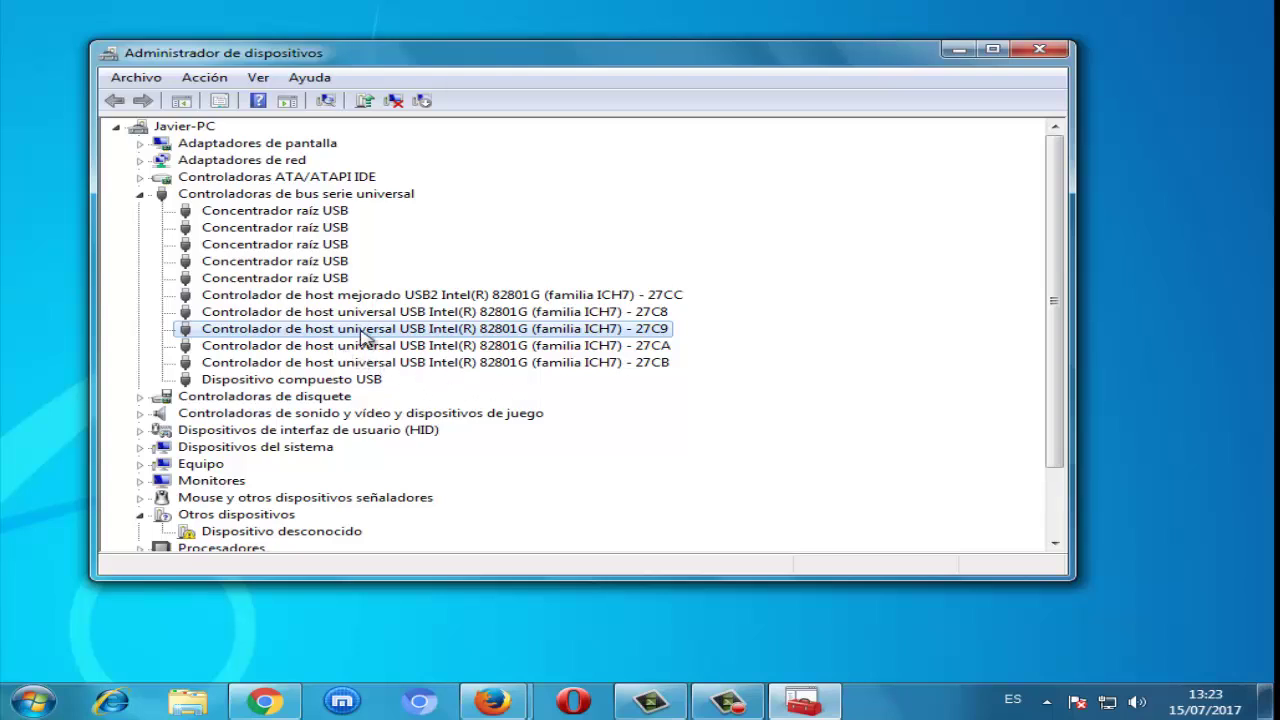
Run an automatic driver software update for the Intel 82801G universal USB host controller 27C8 and close the wizard
click(430, 312)
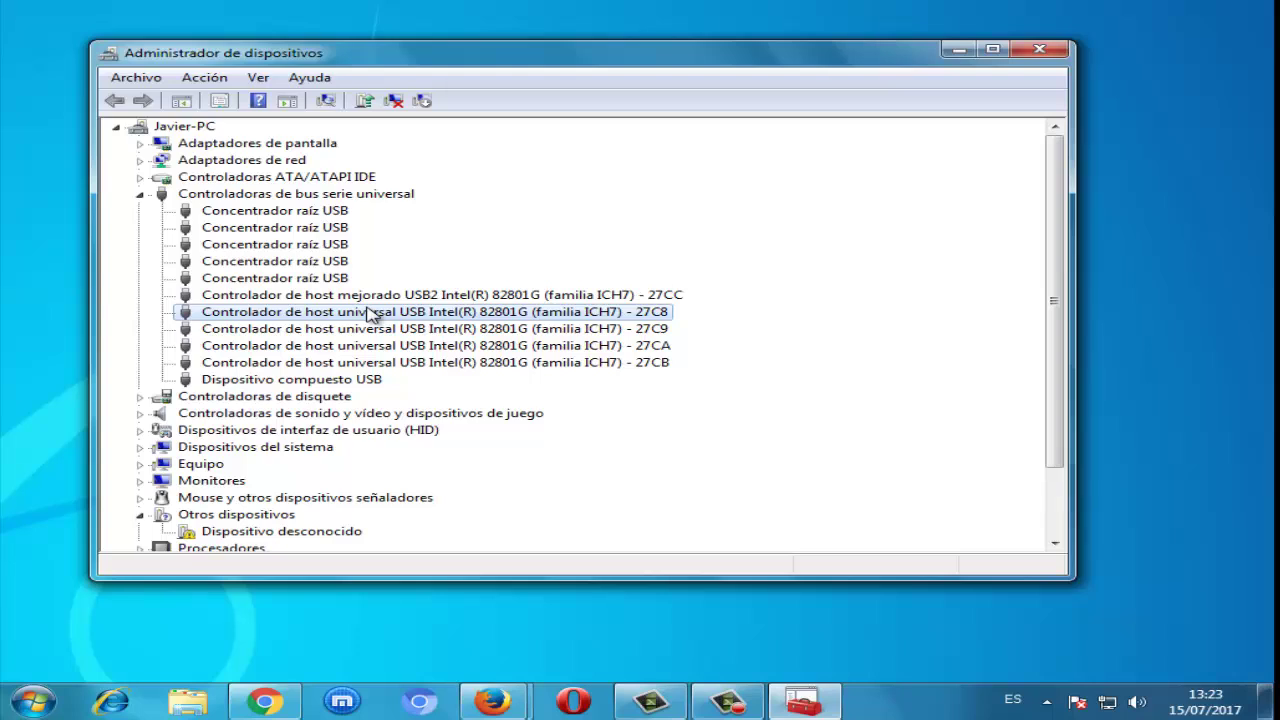
right_click(372, 314)
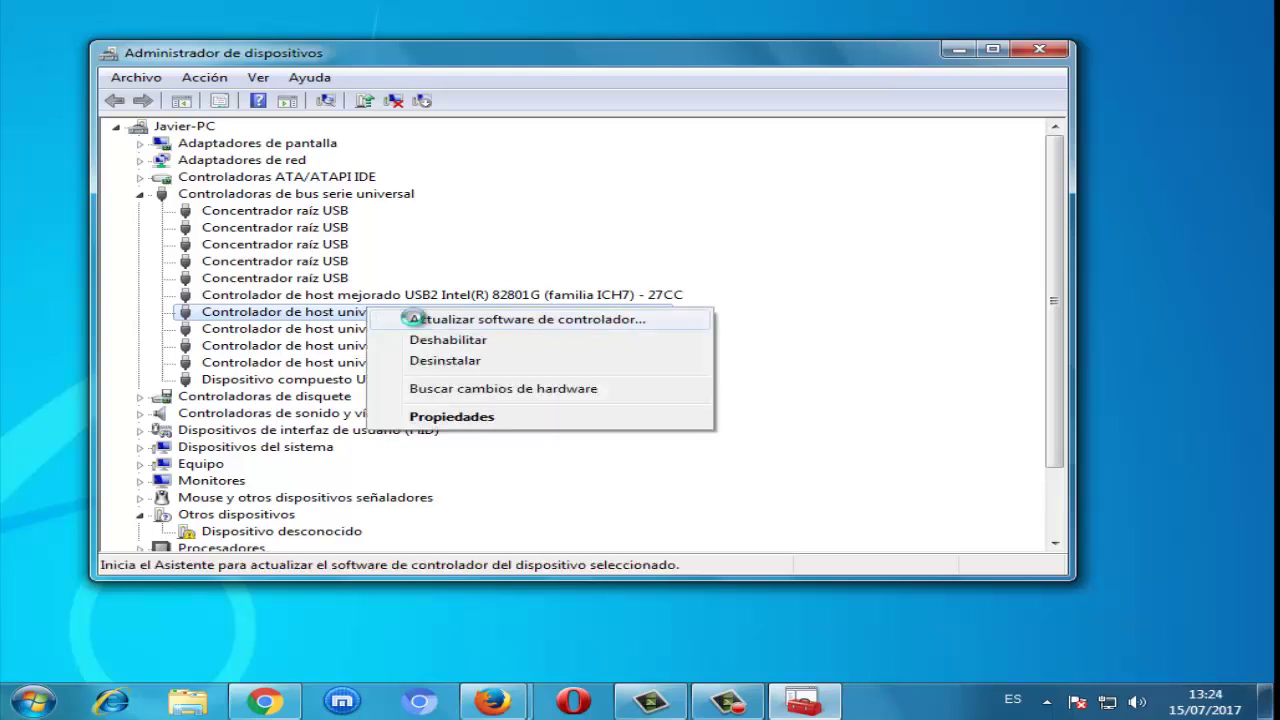
click(418, 322)
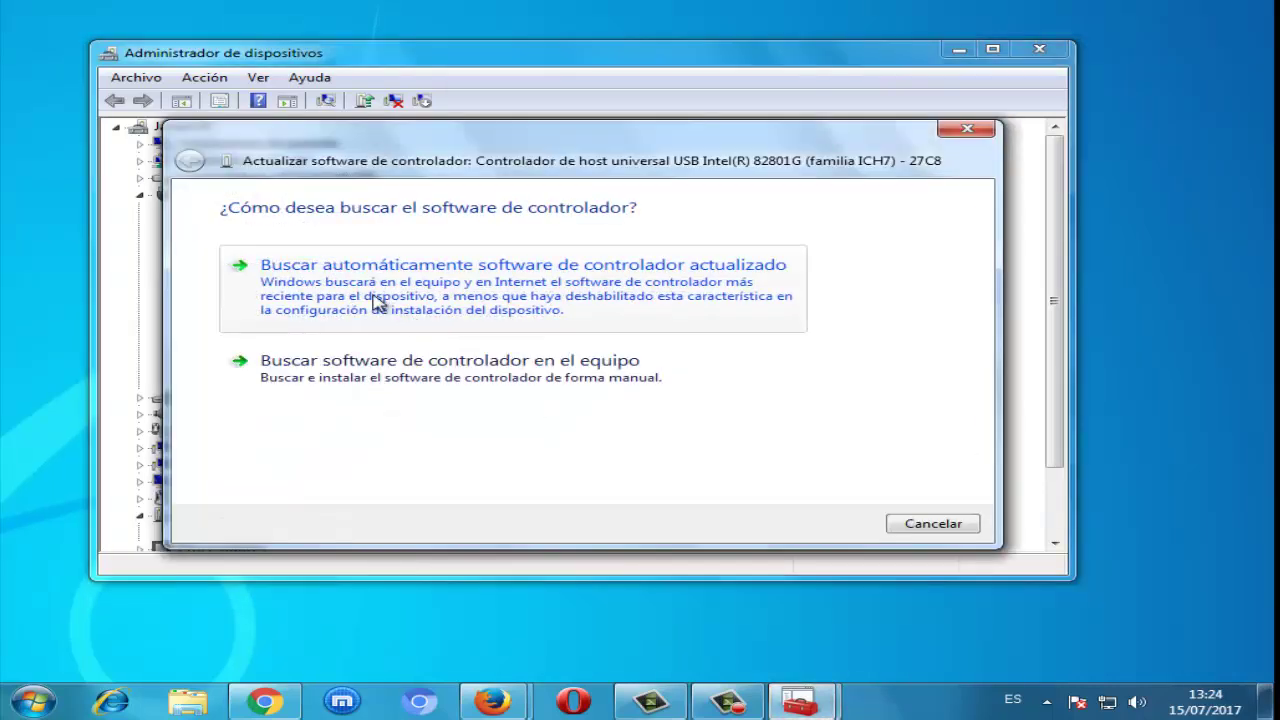
click(377, 303)
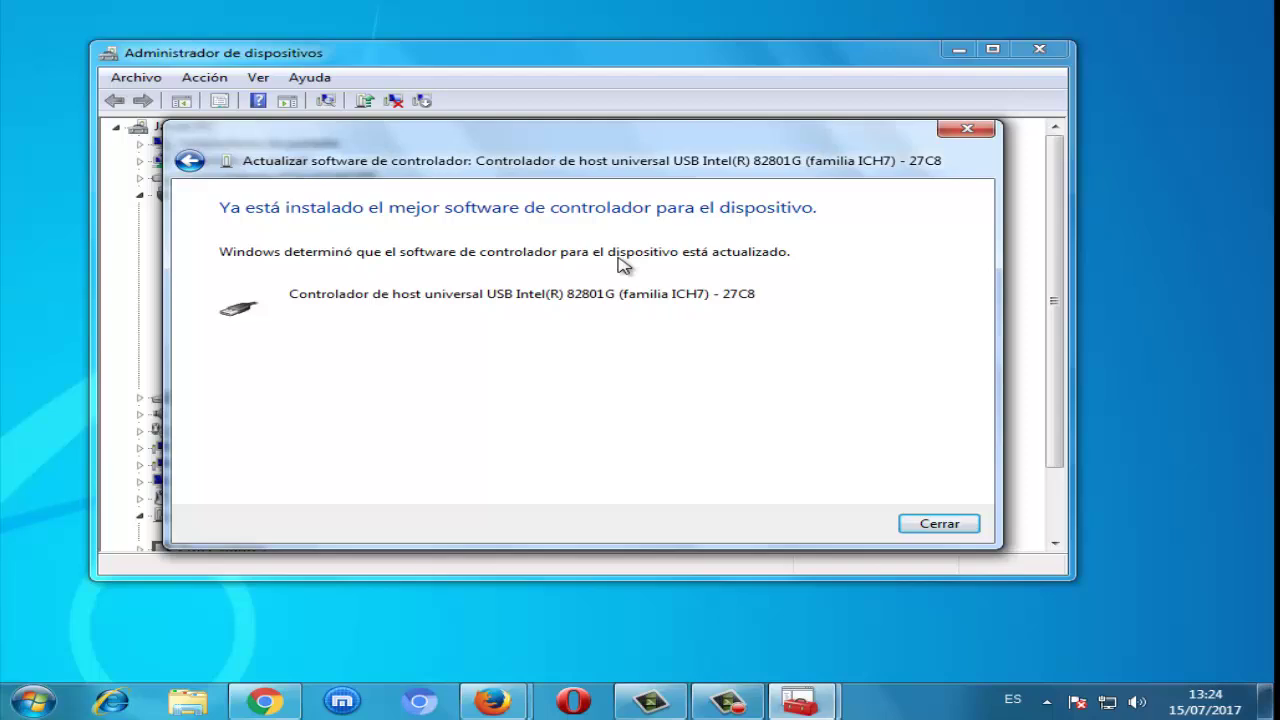
click(936, 523)
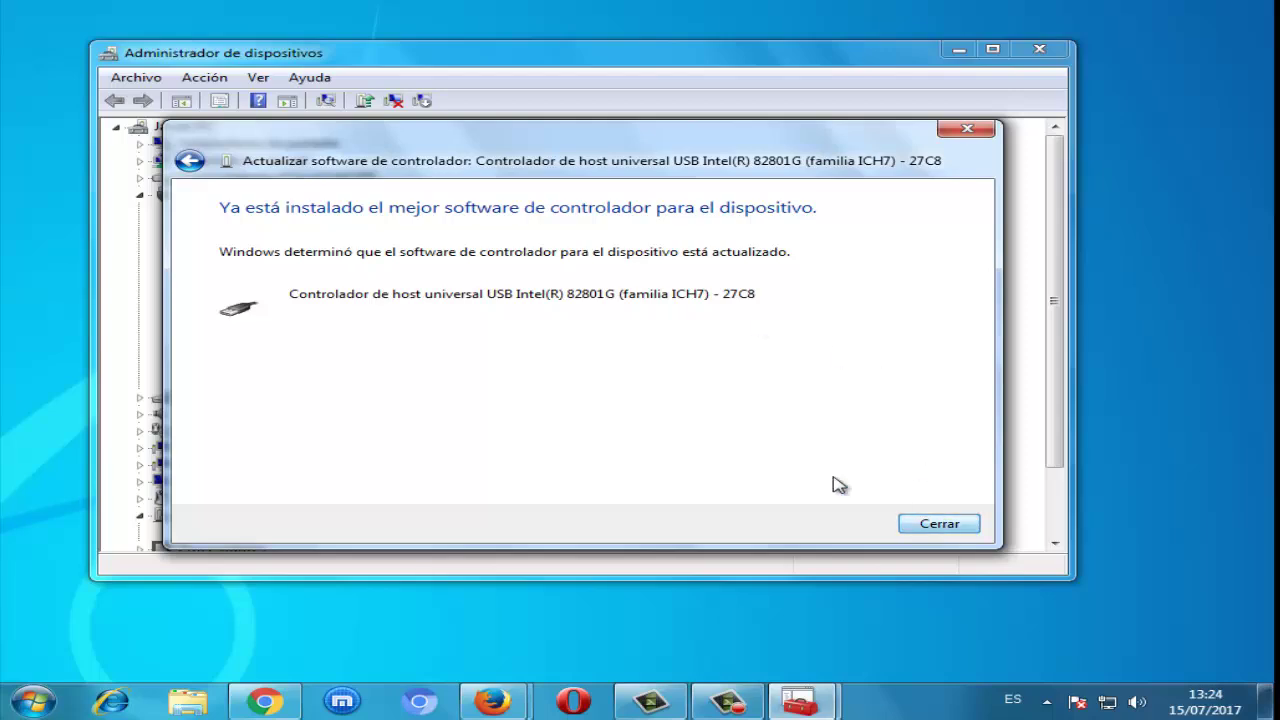
Run an automatic driver software update for the Intel 82801G universal USB host controller 27C9 and close the wizard
click(447, 330)
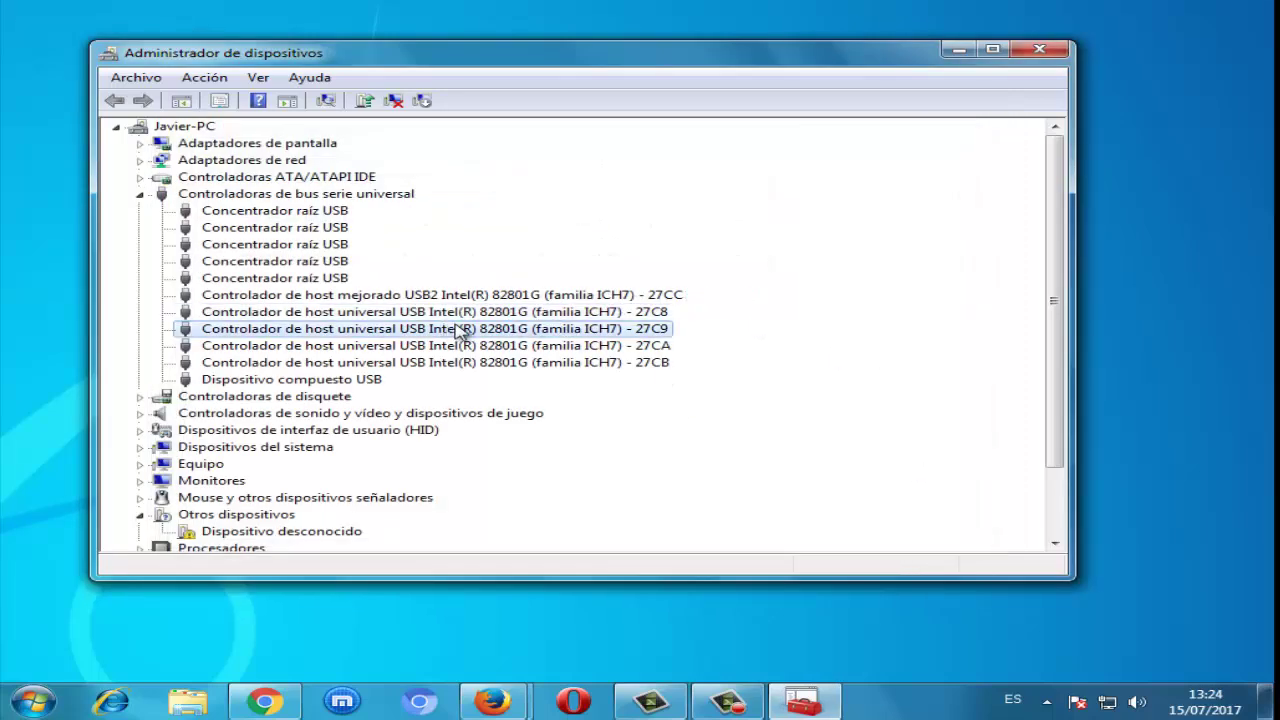
right_click(457, 330)
click(497, 335)
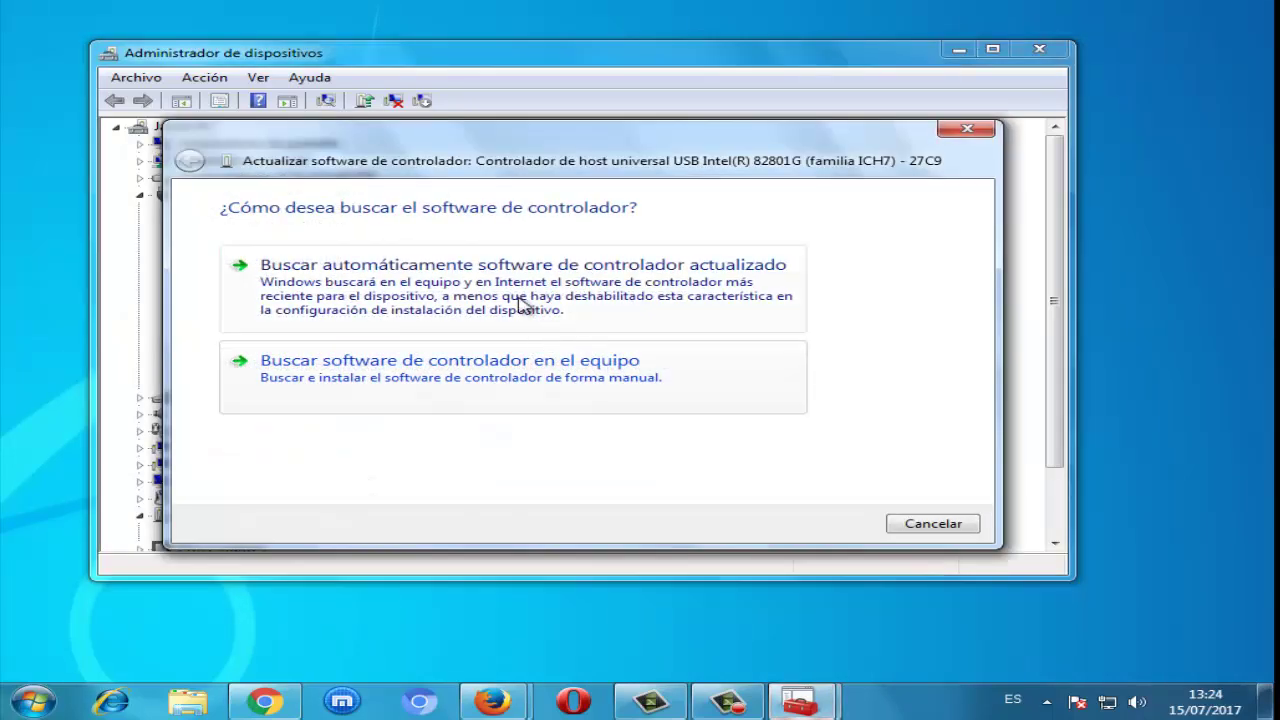
click(522, 305)
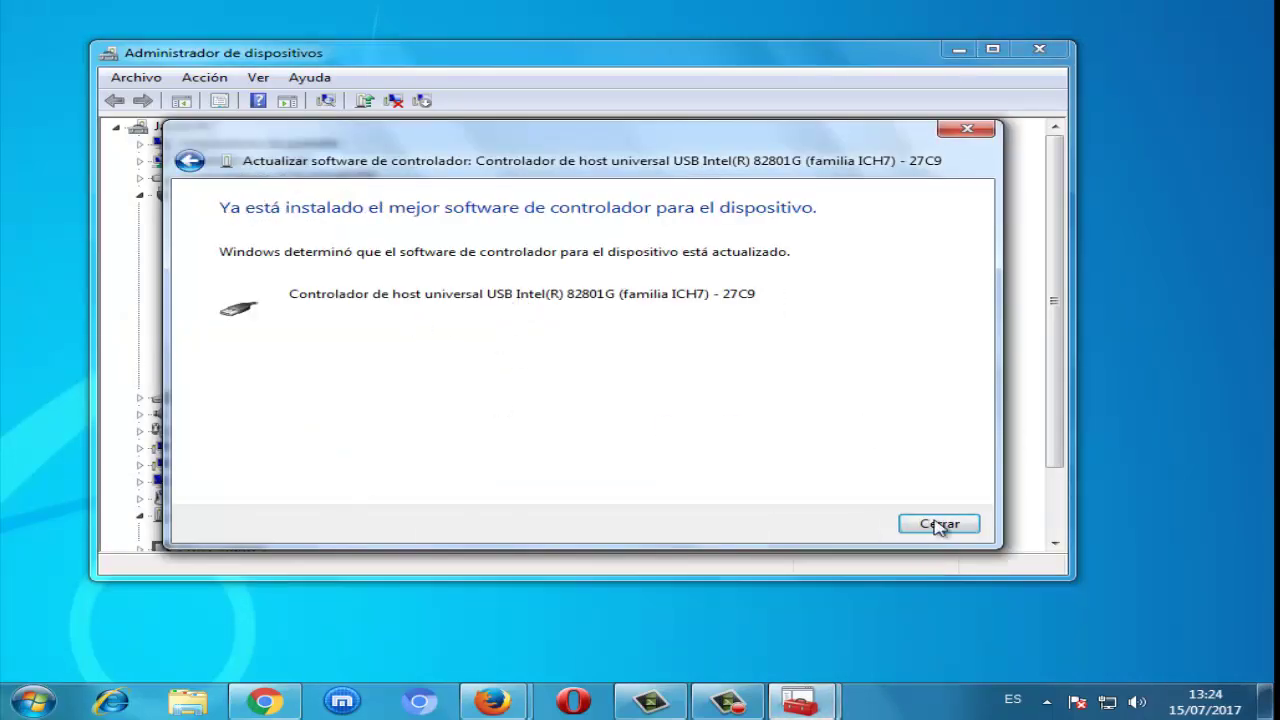
click(939, 524)
Collapse the Controladoras de bus serie universal and Otros dispositivos categories, dismissing the Windows colour scheme dialog without choosing an option
click(335, 350)
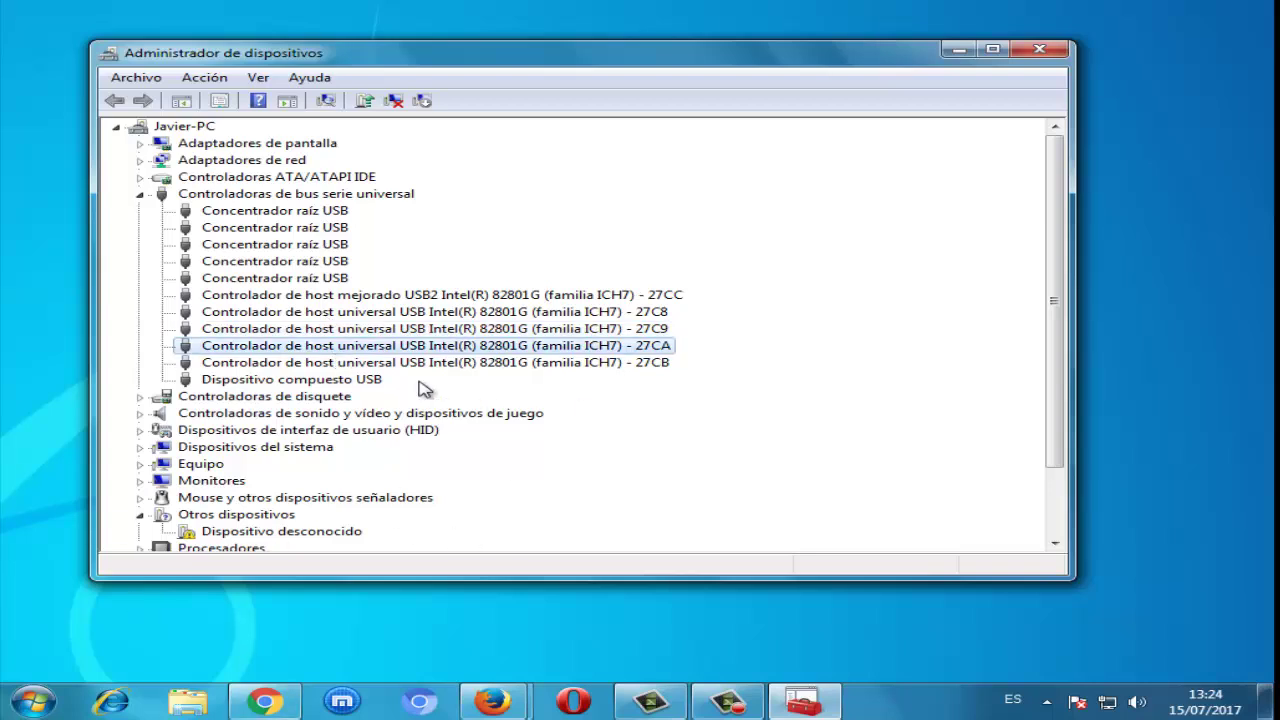
click(140, 194)
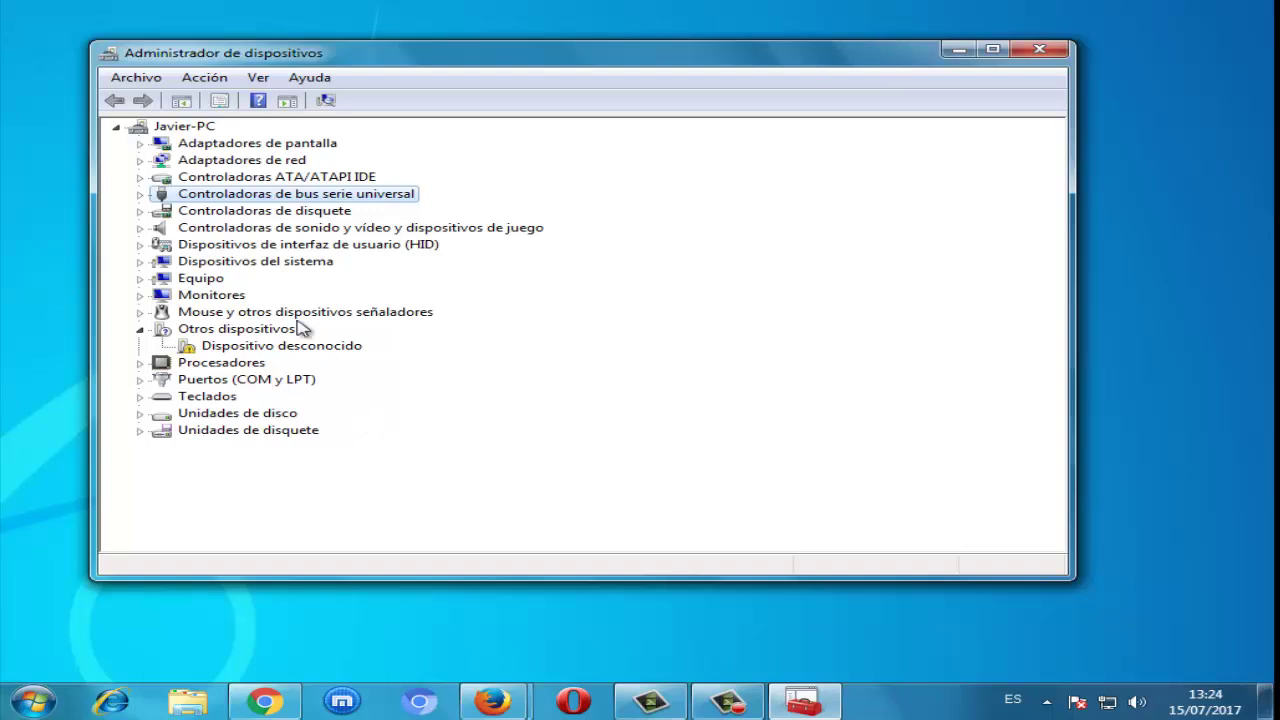
click(141, 195)
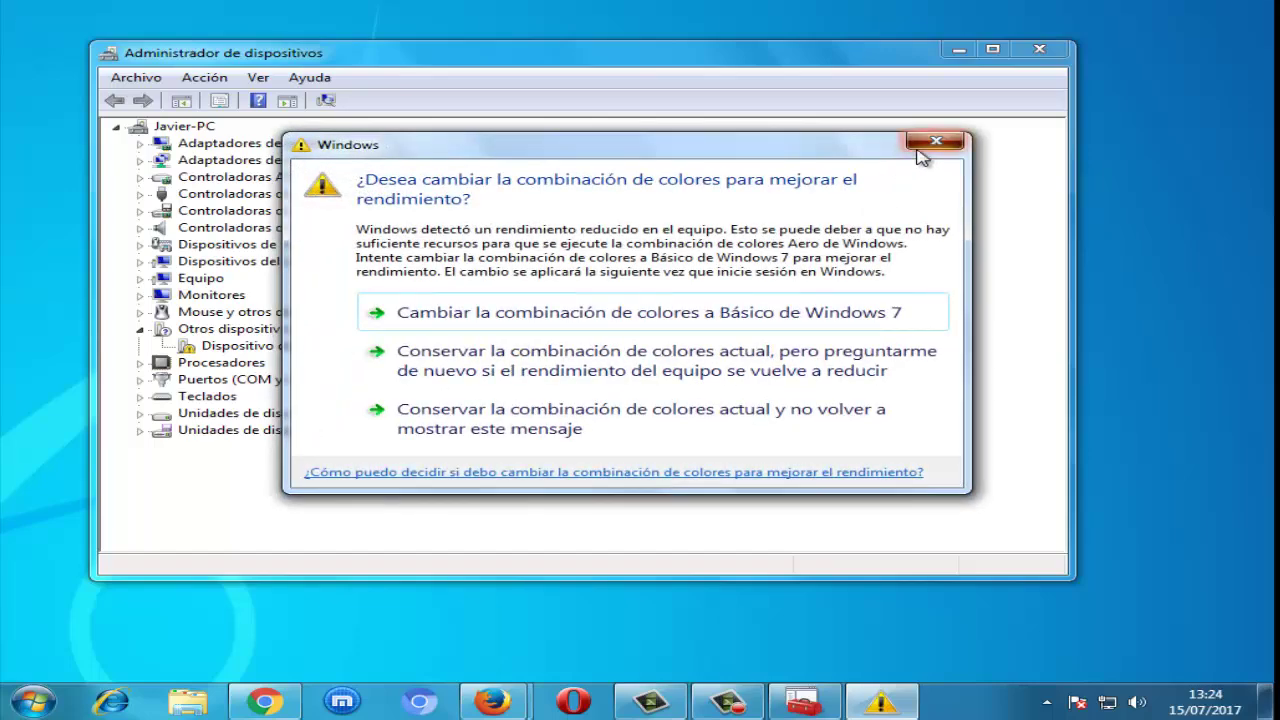
click(918, 150)
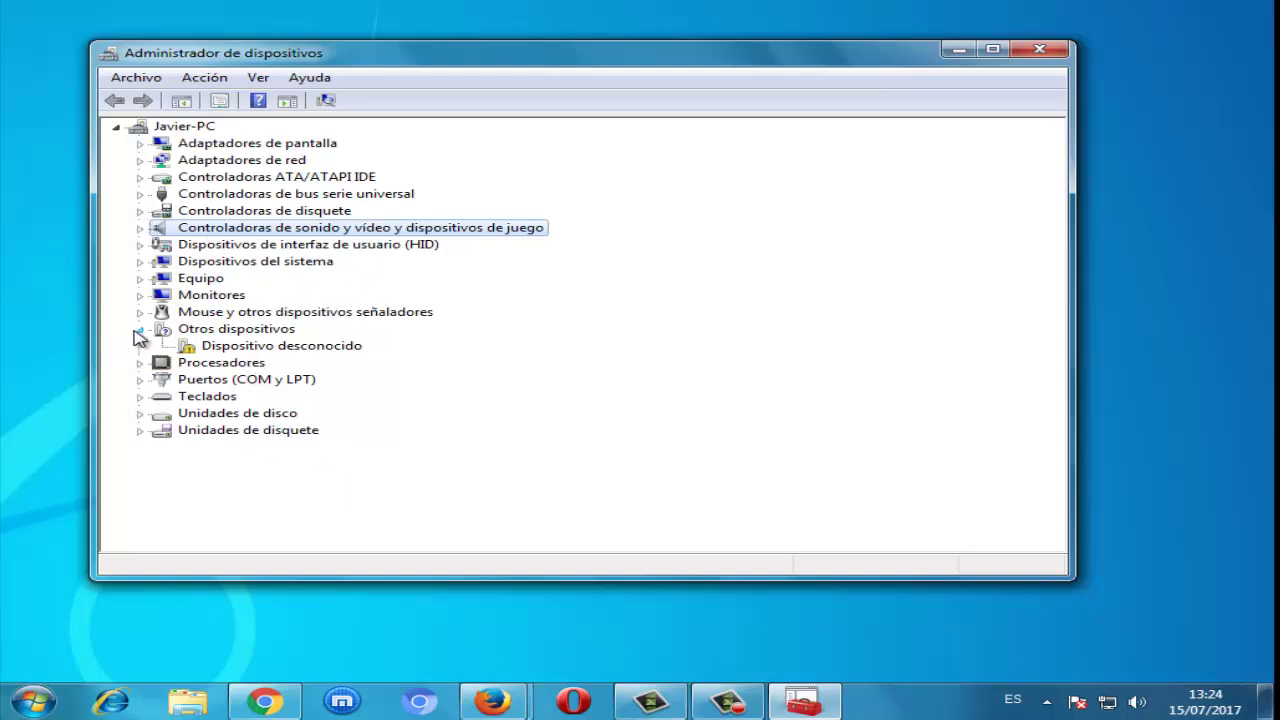
click(138, 330)
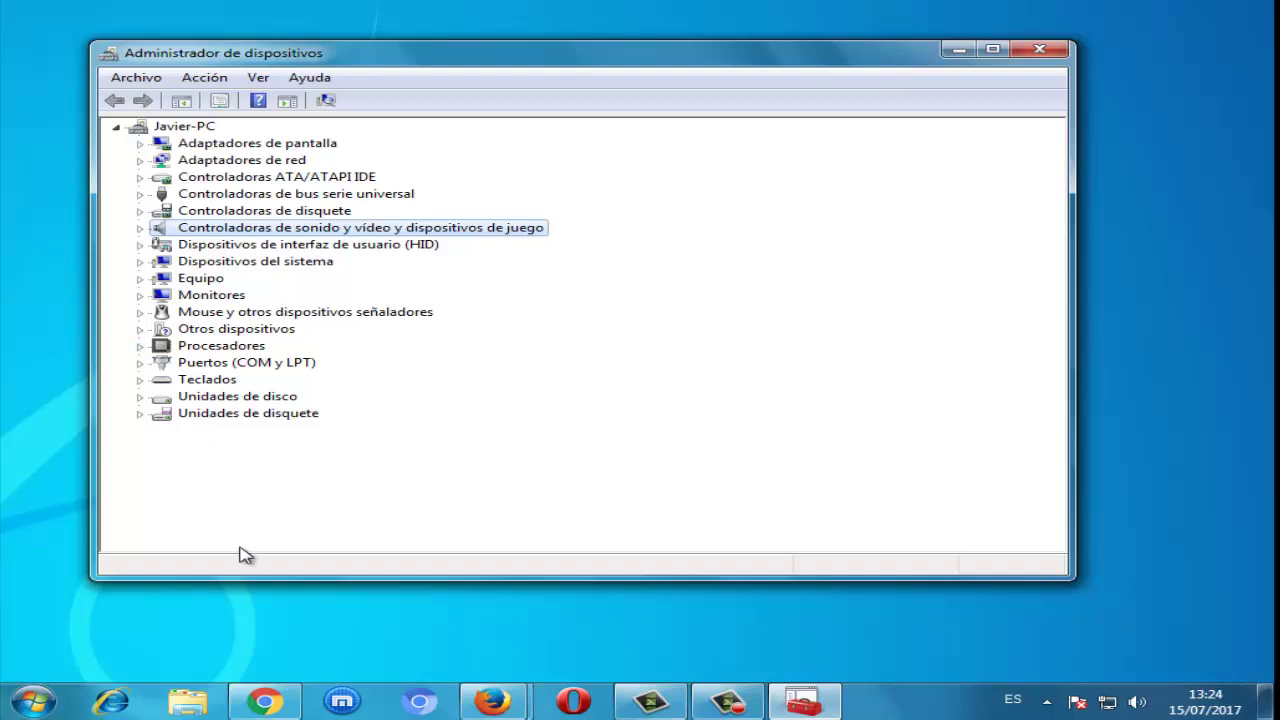
Run an automatic driver software update for Dispositivo de teclado HID under Teclados, close the wizard and collapse the category
click(140, 380)
click(244, 400)
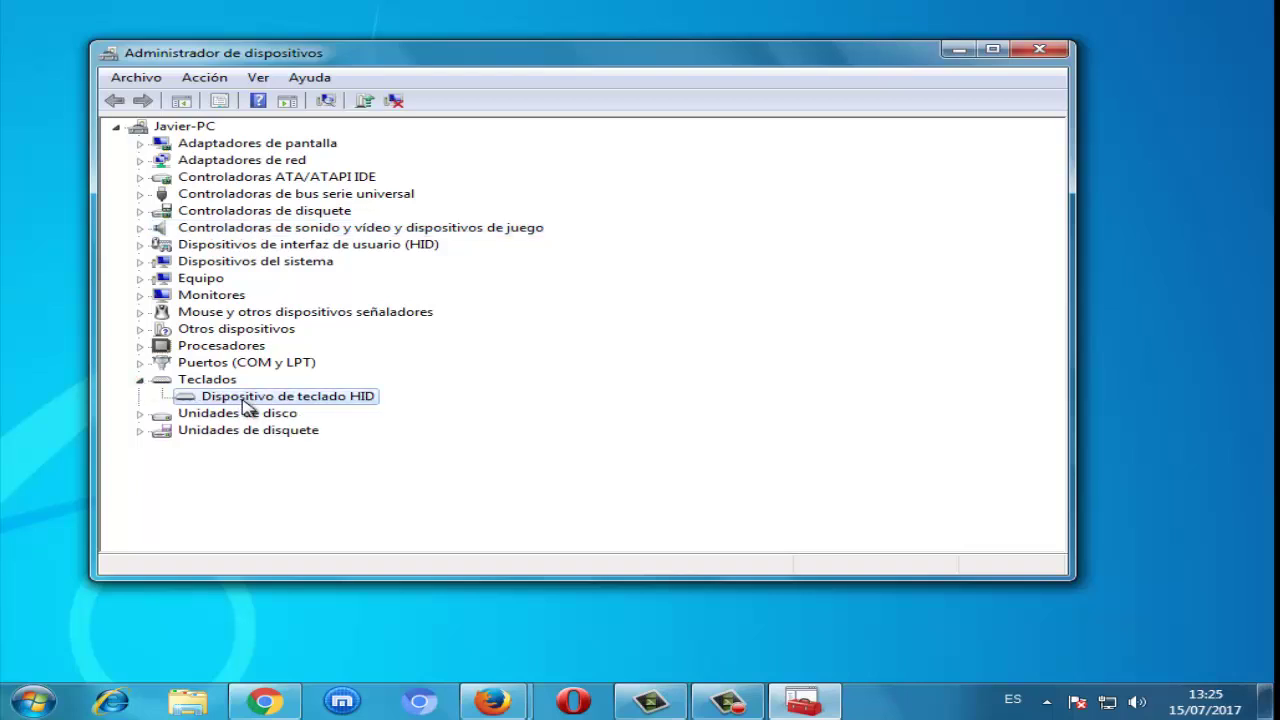
right_click(243, 401)
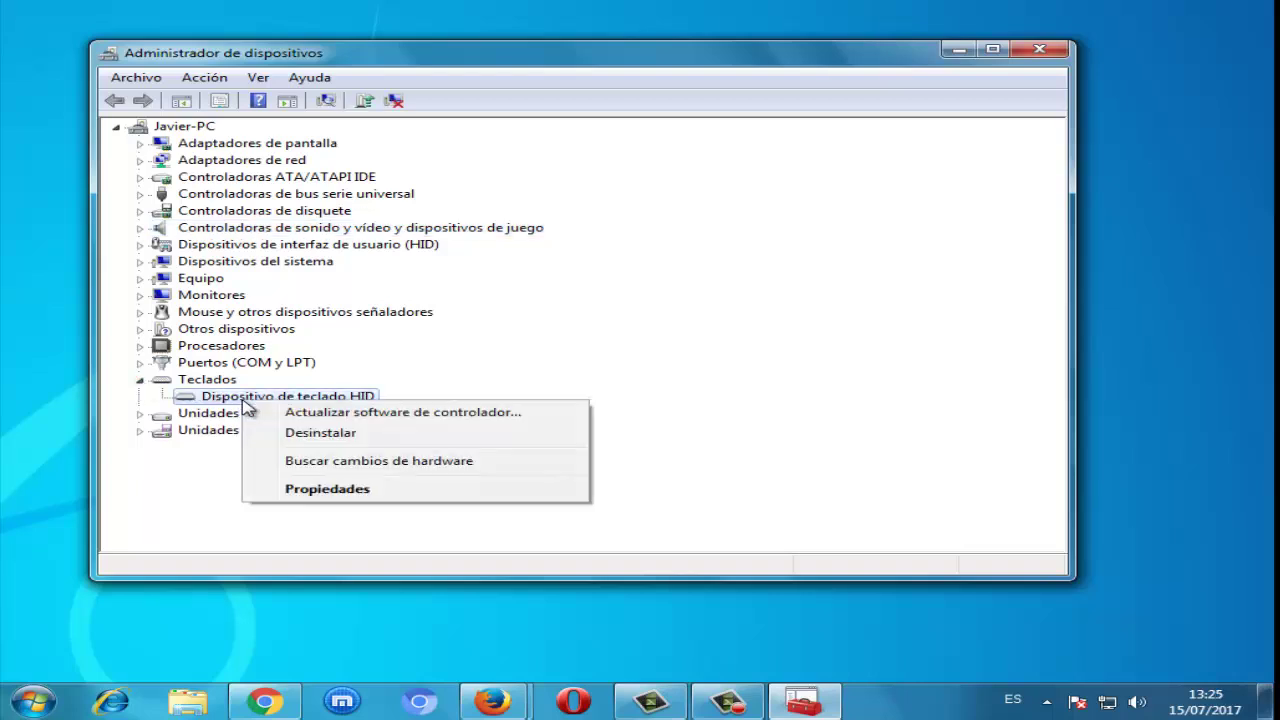
click(340, 413)
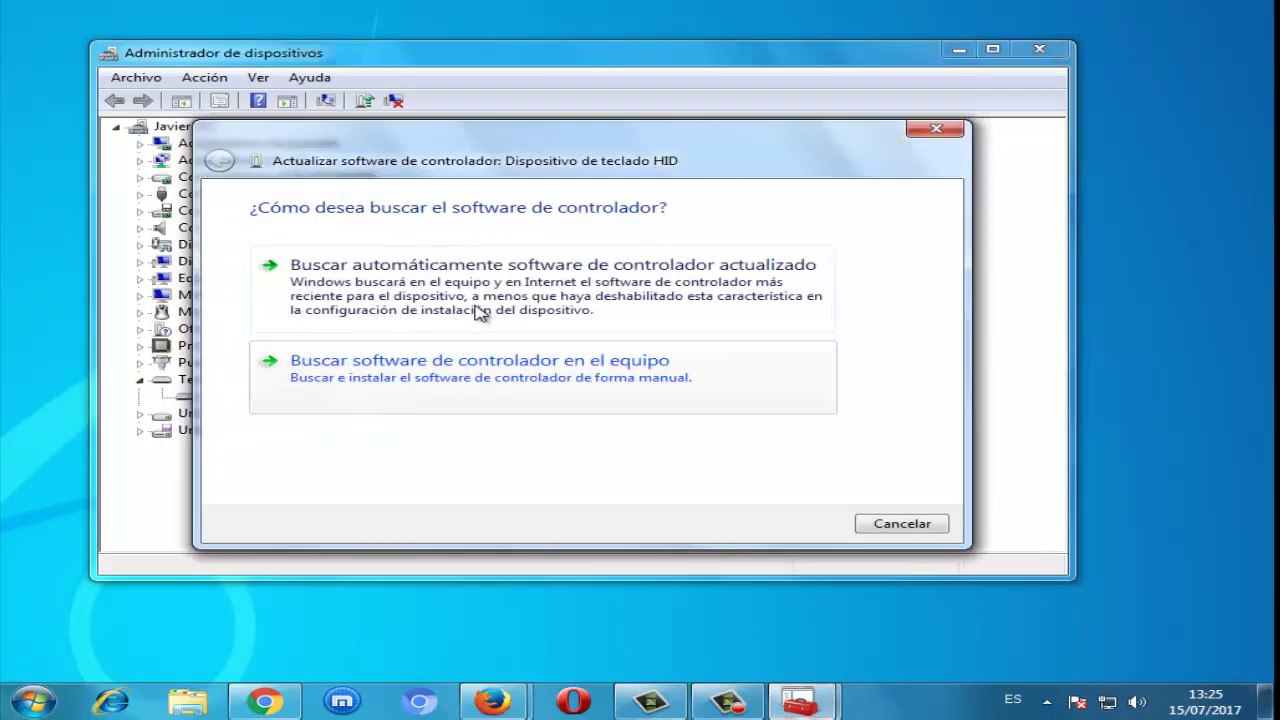
click(474, 306)
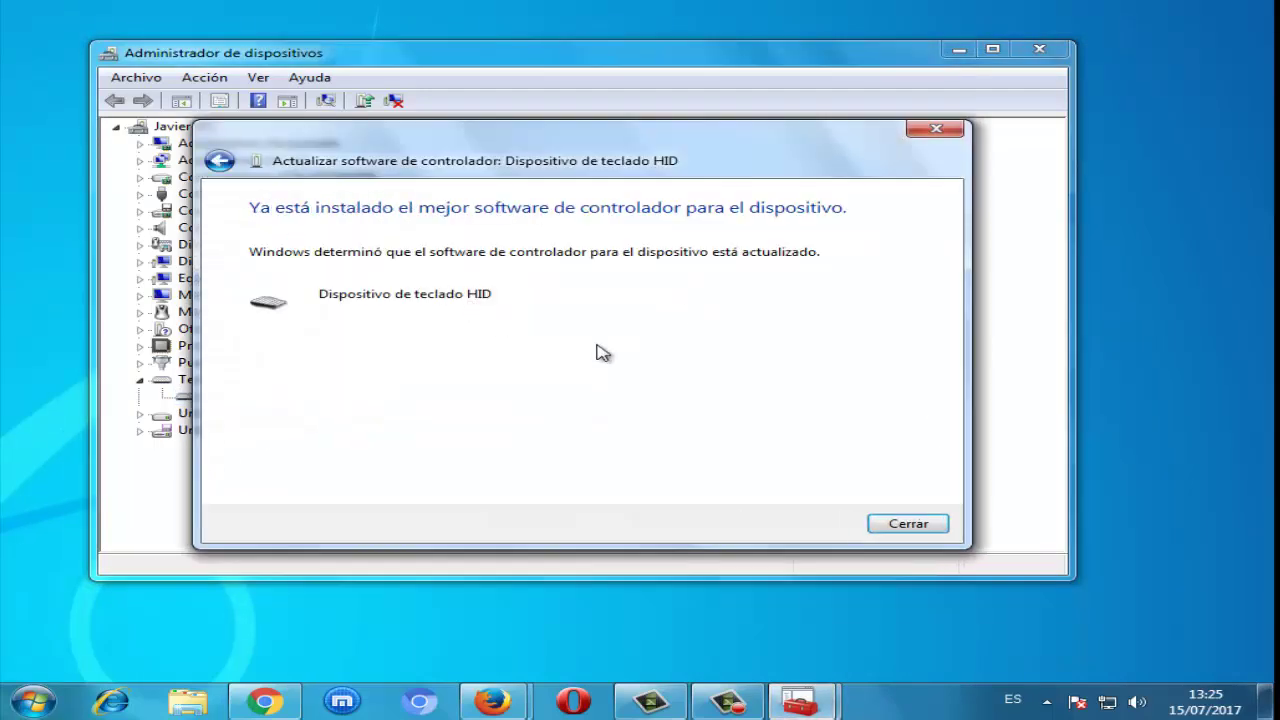
click(930, 523)
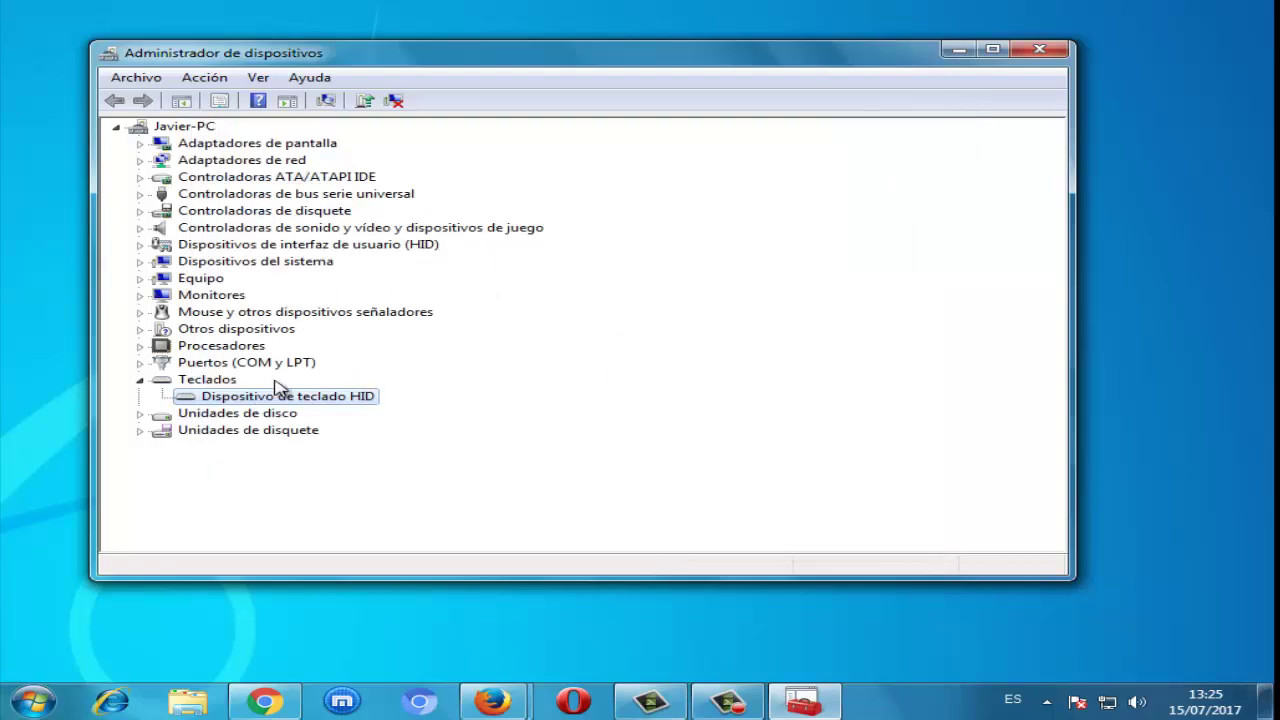
click(145, 382)
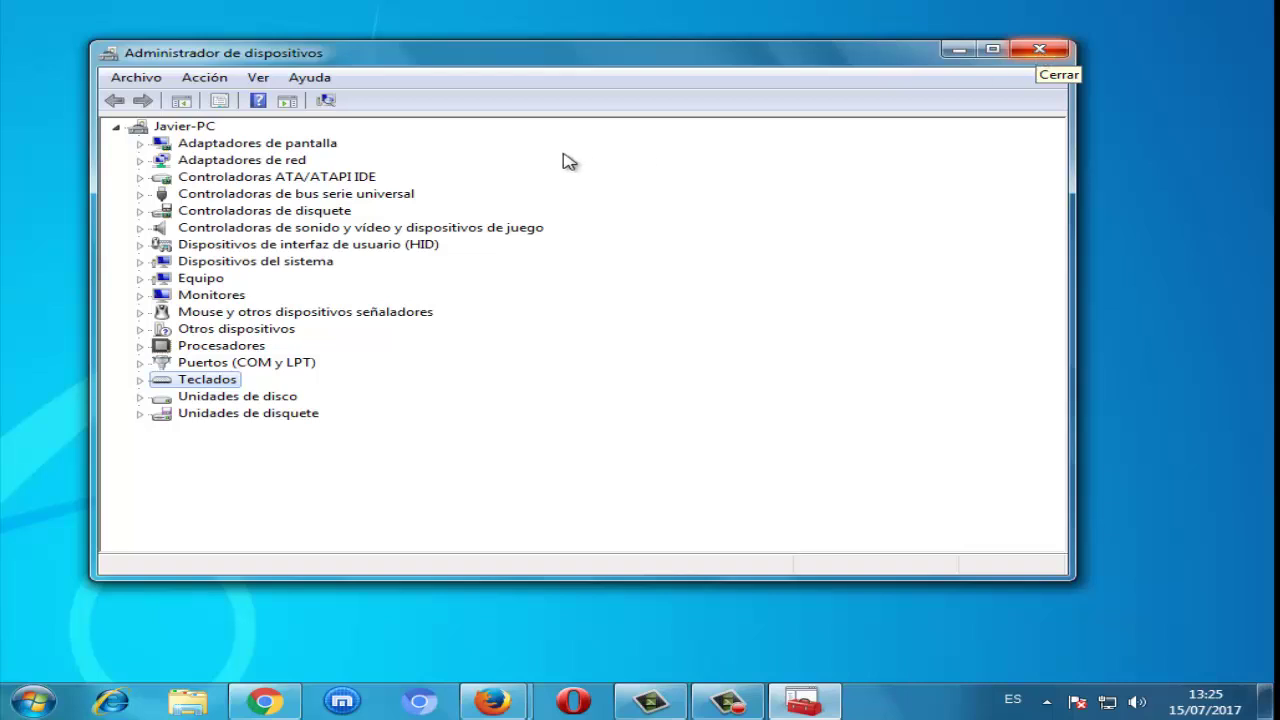
Close the Device Manager and return to the desktop
click(408, 194)
click(218, 382)
click(1038, 52)
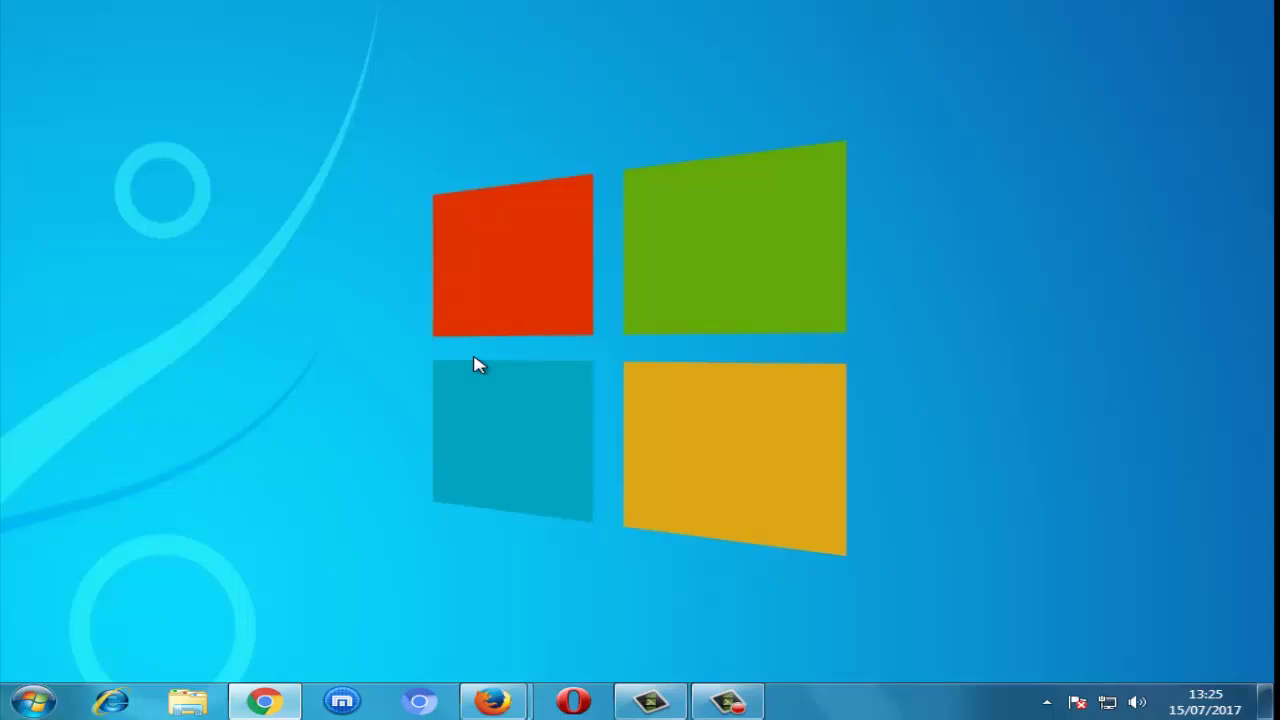
Refresh the Windows desktop six times in a row
right_click(391, 164)
click(450, 220)
right_click(257, 137)
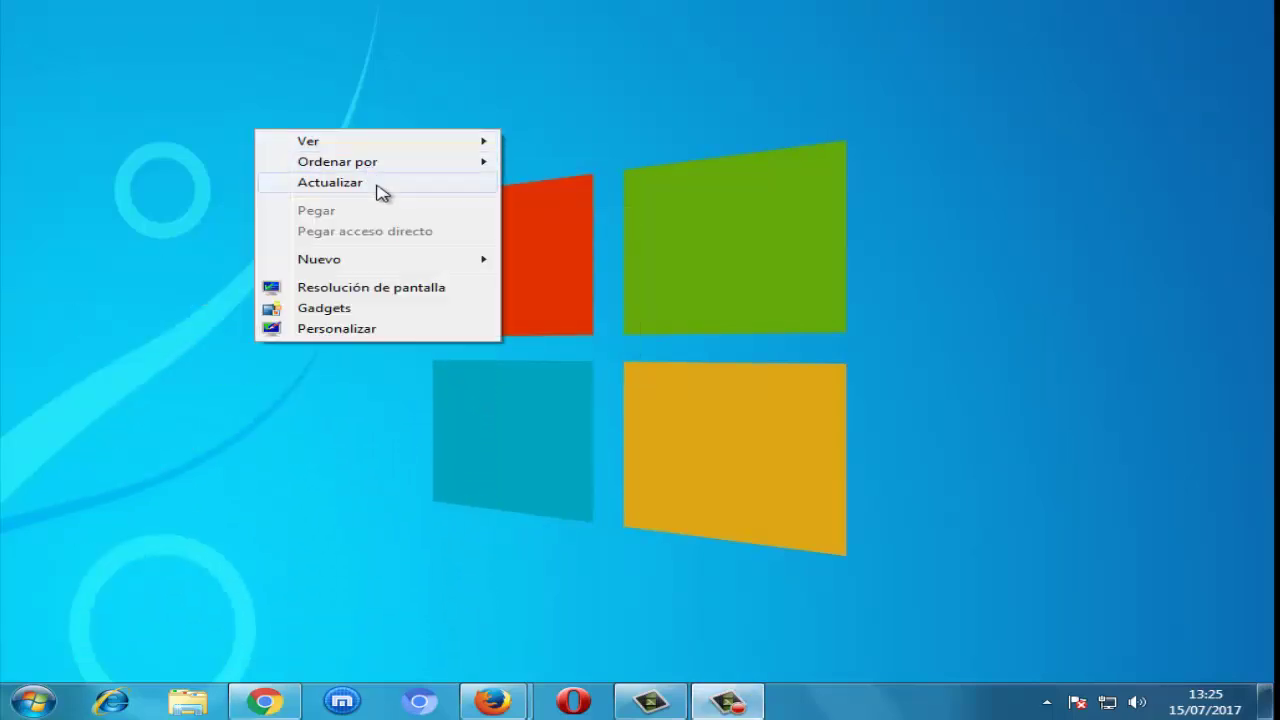
click(497, 188)
right_click(283, 125)
click(400, 180)
right_click(350, 107)
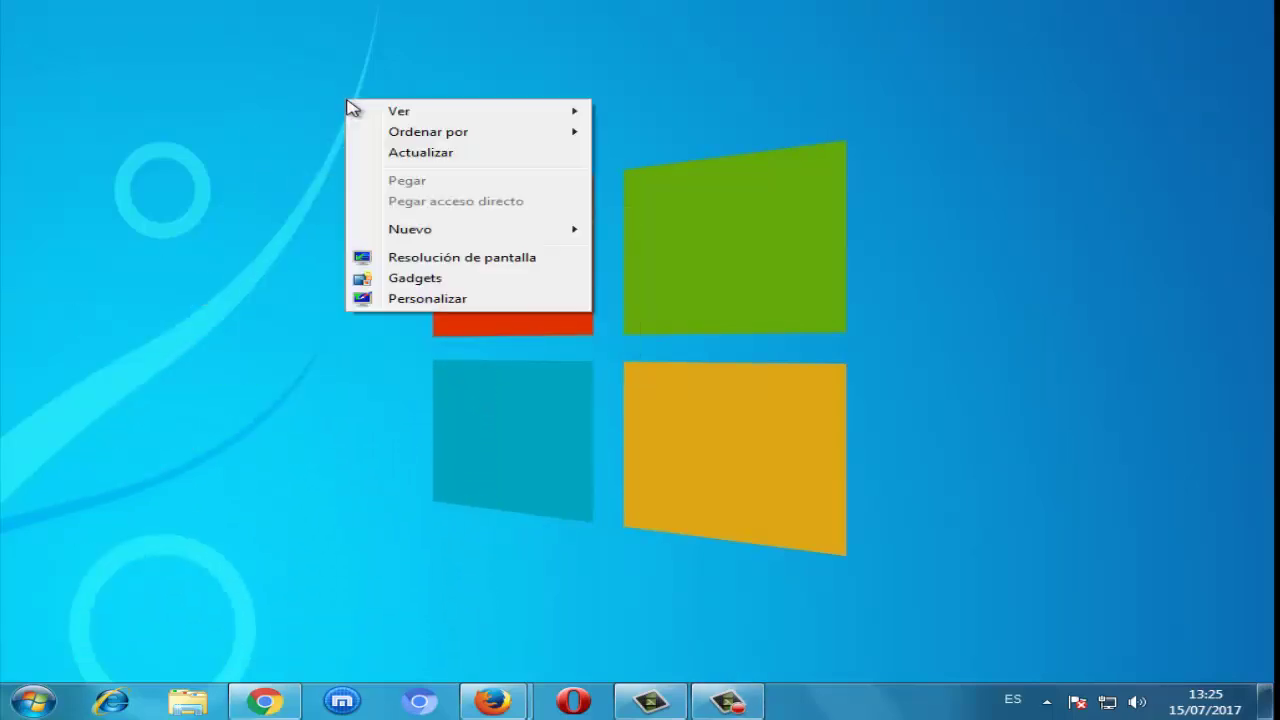
click(408, 151)
right_click(334, 130)
click(418, 186)
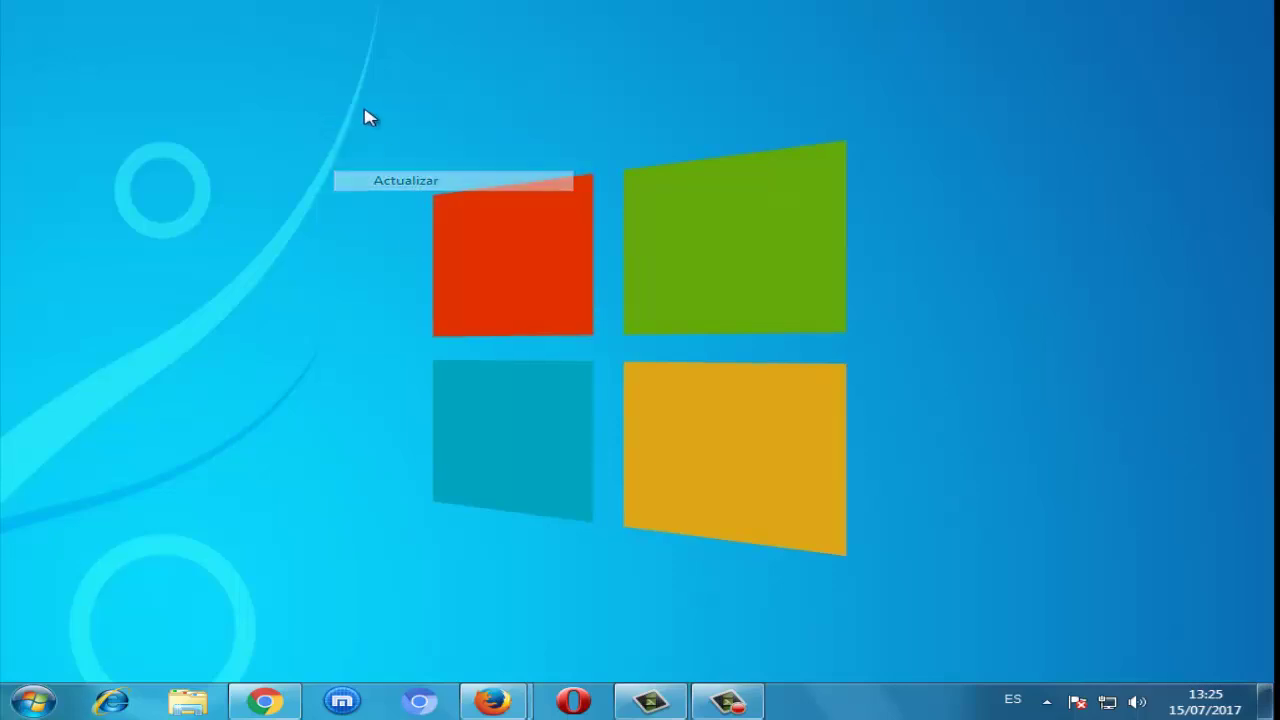
right_click(365, 111)
click(440, 163)
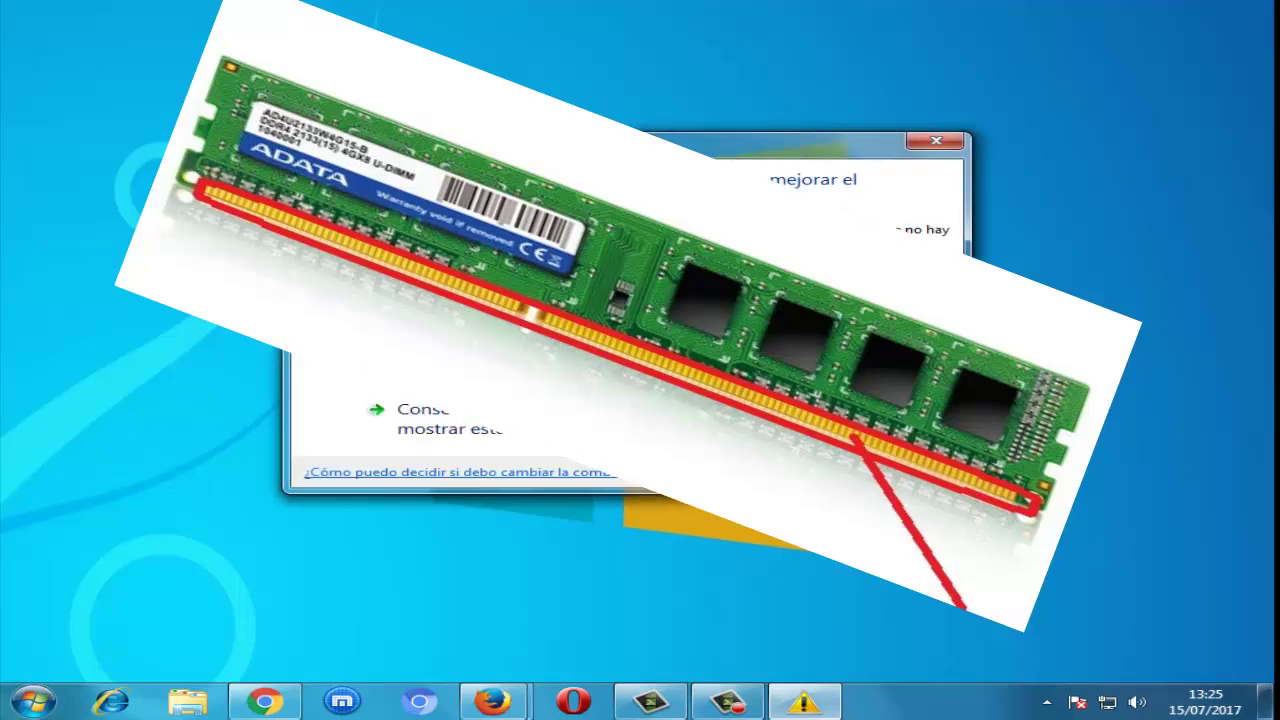
Dismiss the Windows colour scheme performance dialog without choosing an option
click(938, 145)
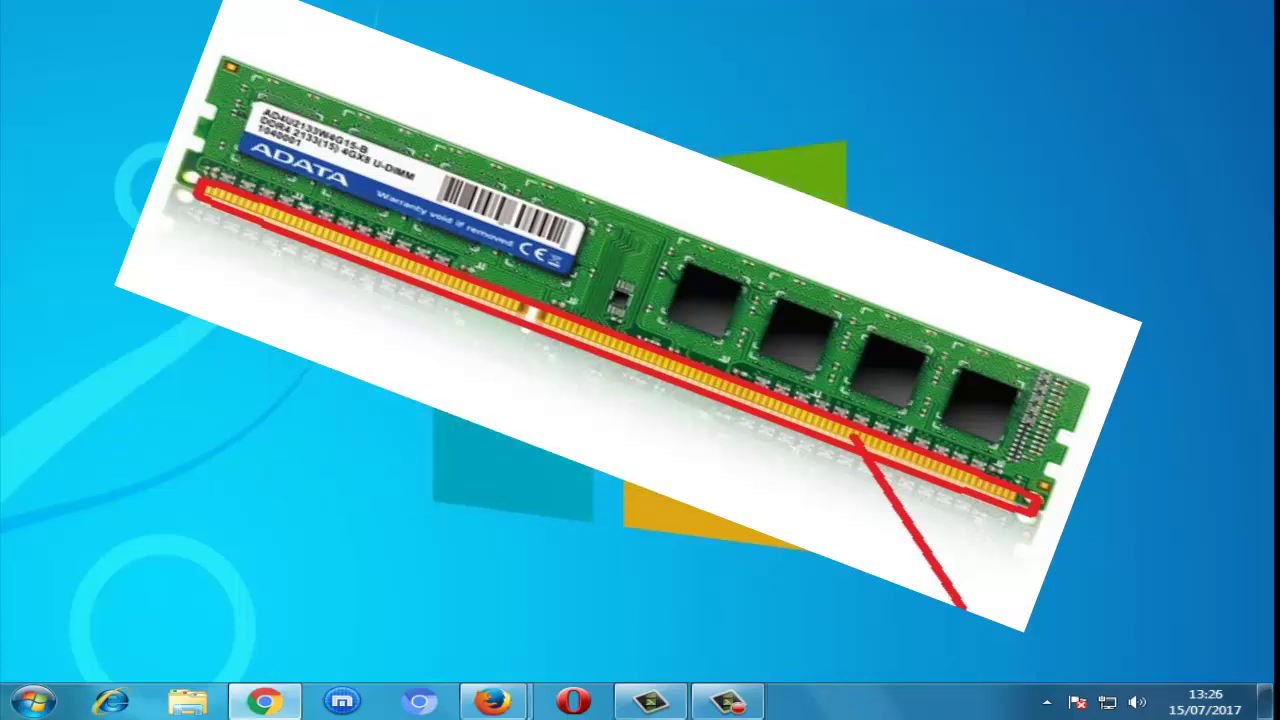
right_click(183, 313)
key(Escape)
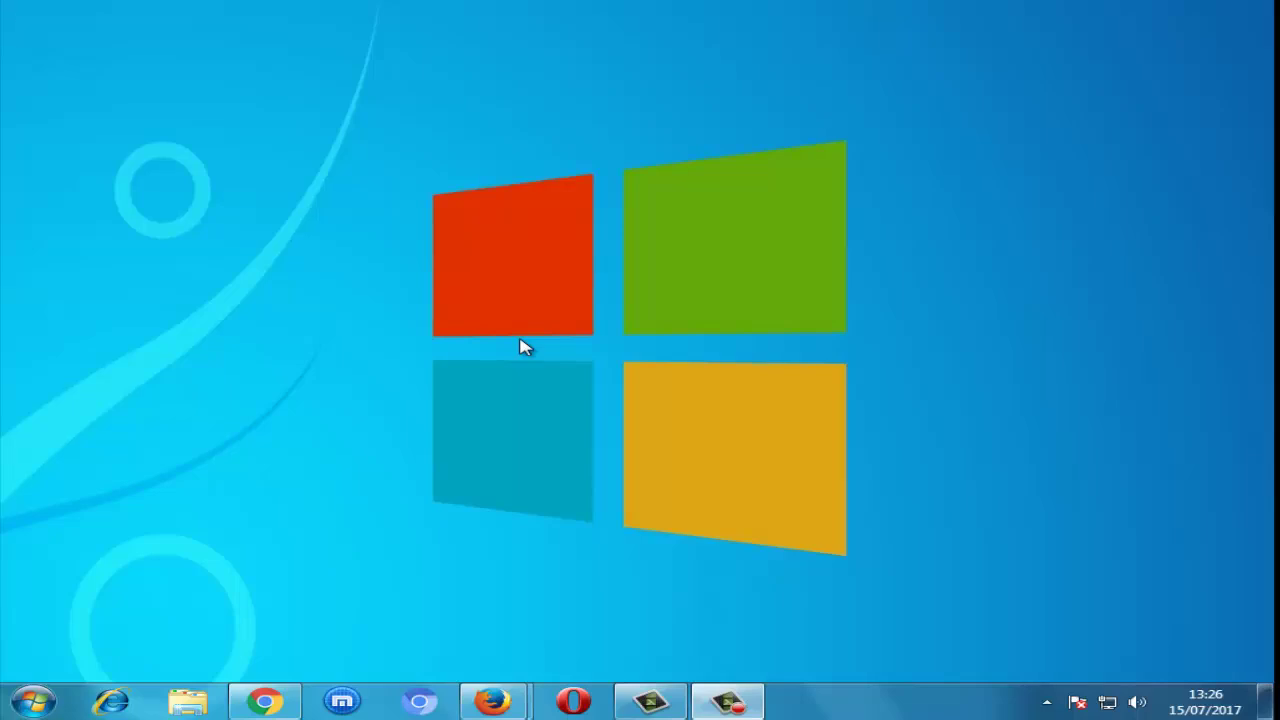
Refresh the Windows desktop three more times
right_click(286, 143)
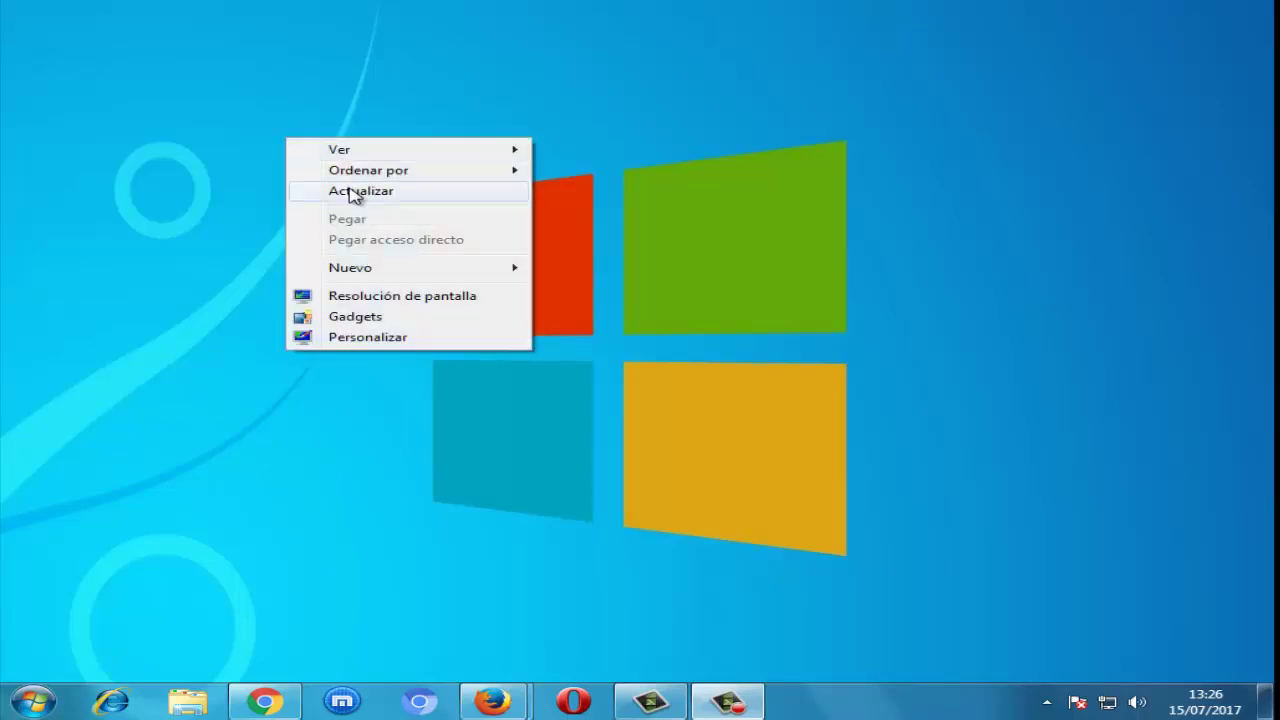
click(348, 192)
right_click(355, 145)
click(449, 197)
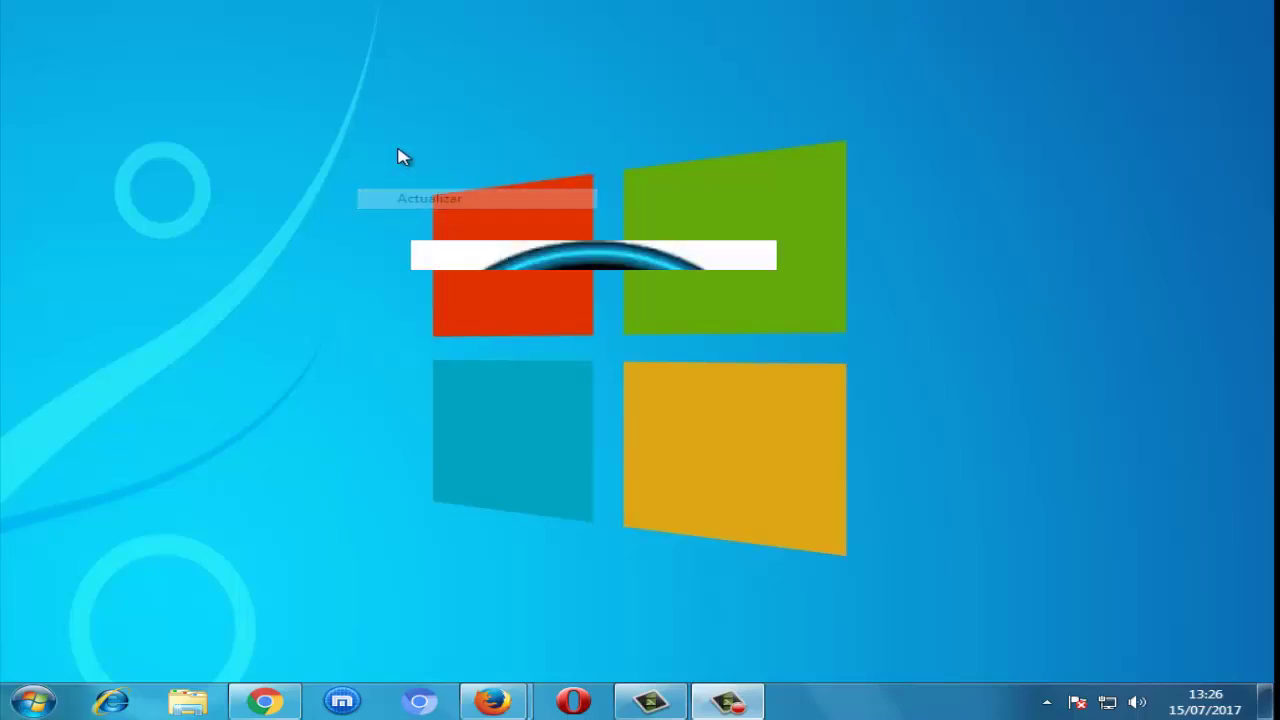
right_click(390, 130)
click(494, 186)
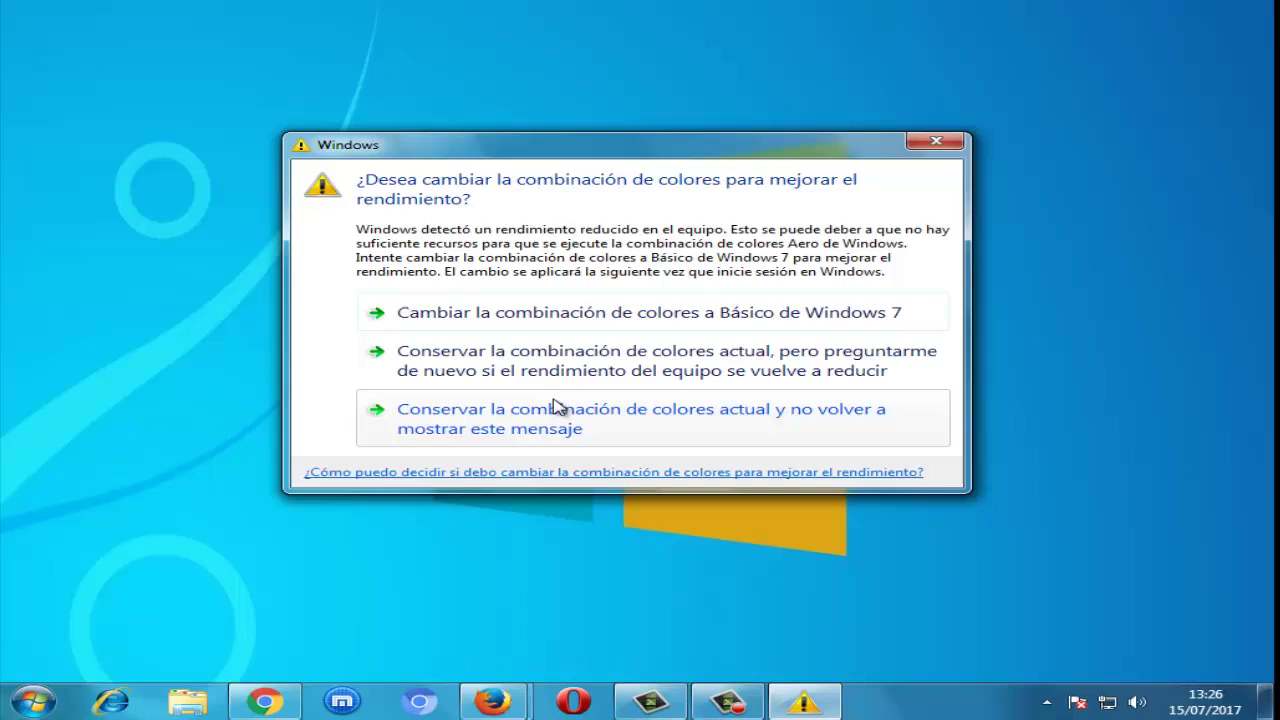
Keep the current colour scheme and choose not to be shown the Windows performance message again
click(560, 412)
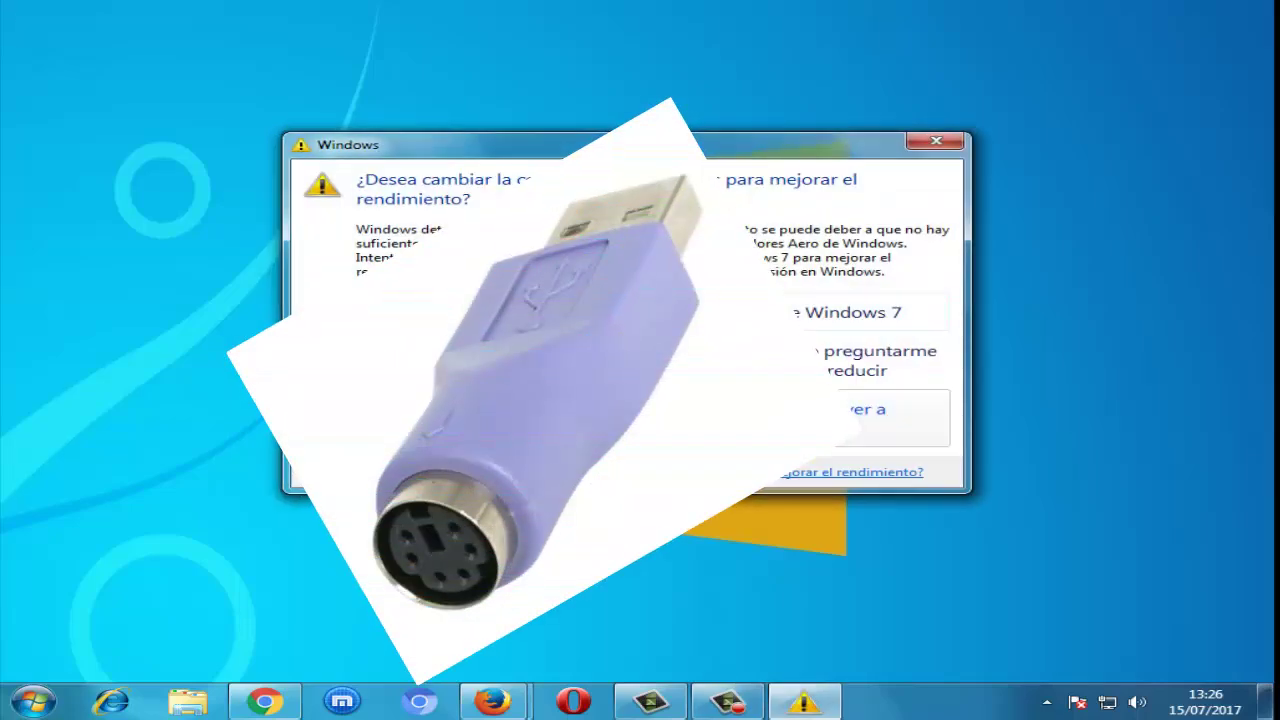
key(Escape)
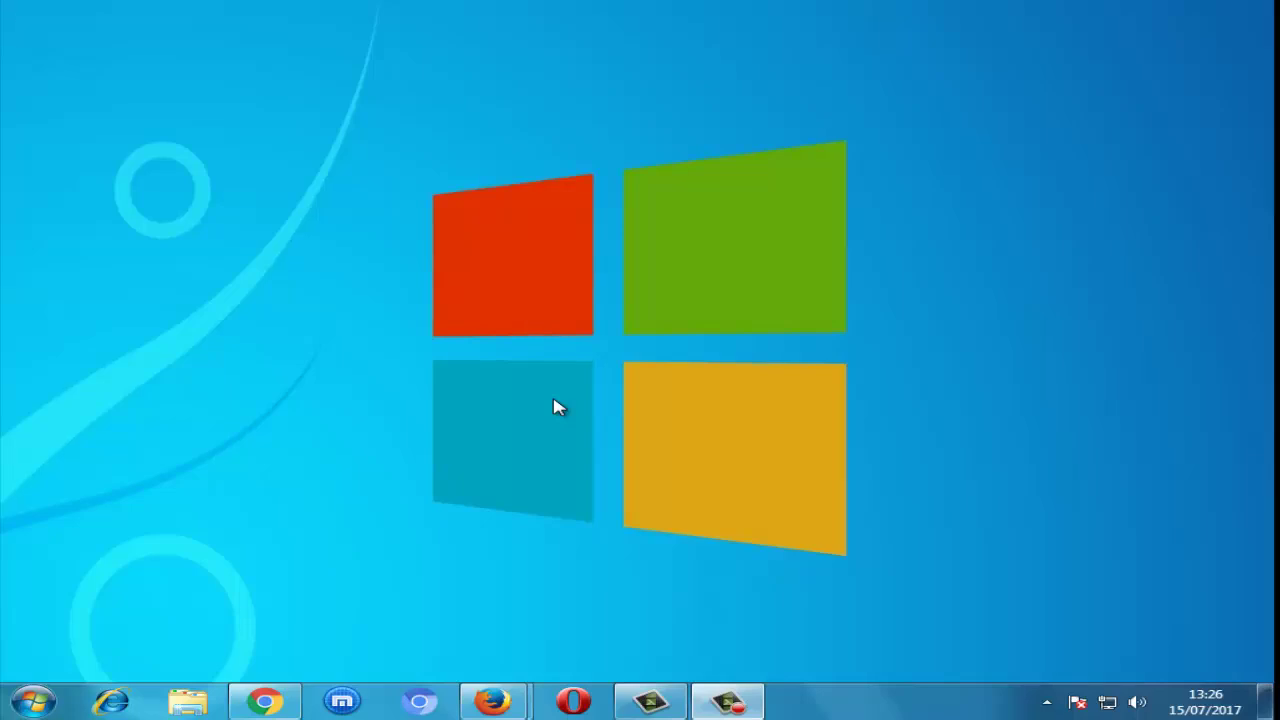
click(443, 402)
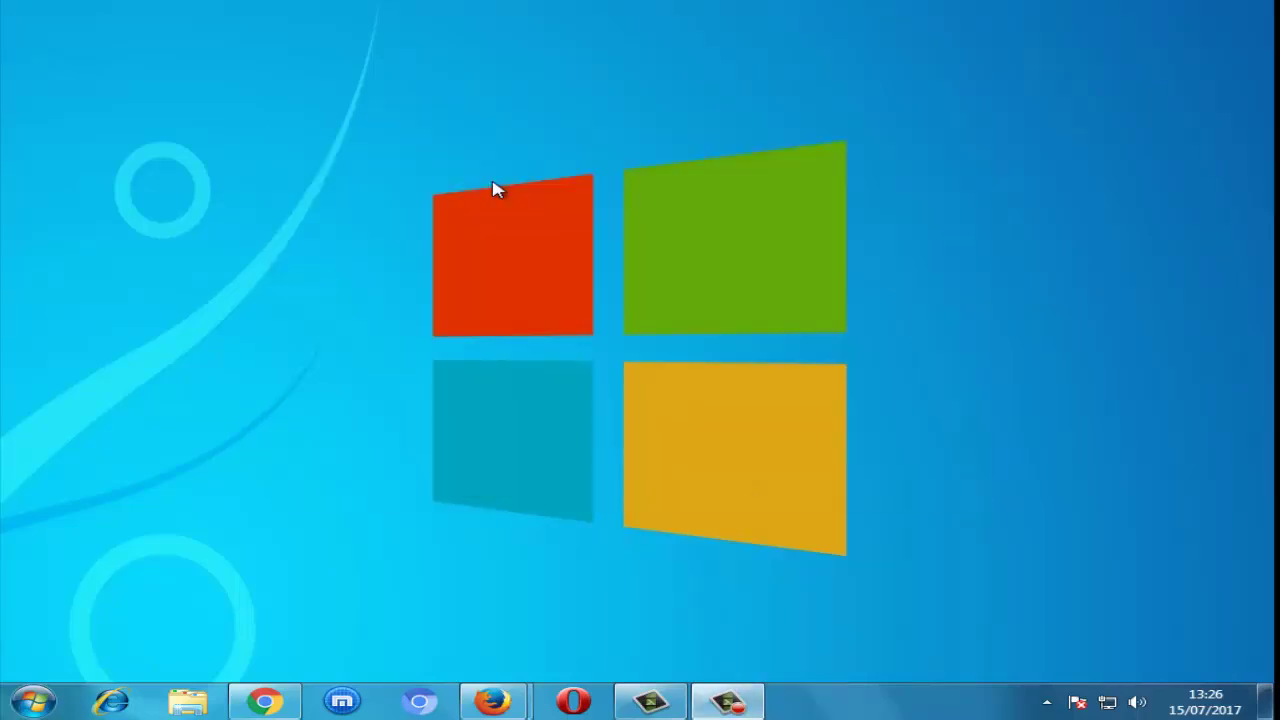